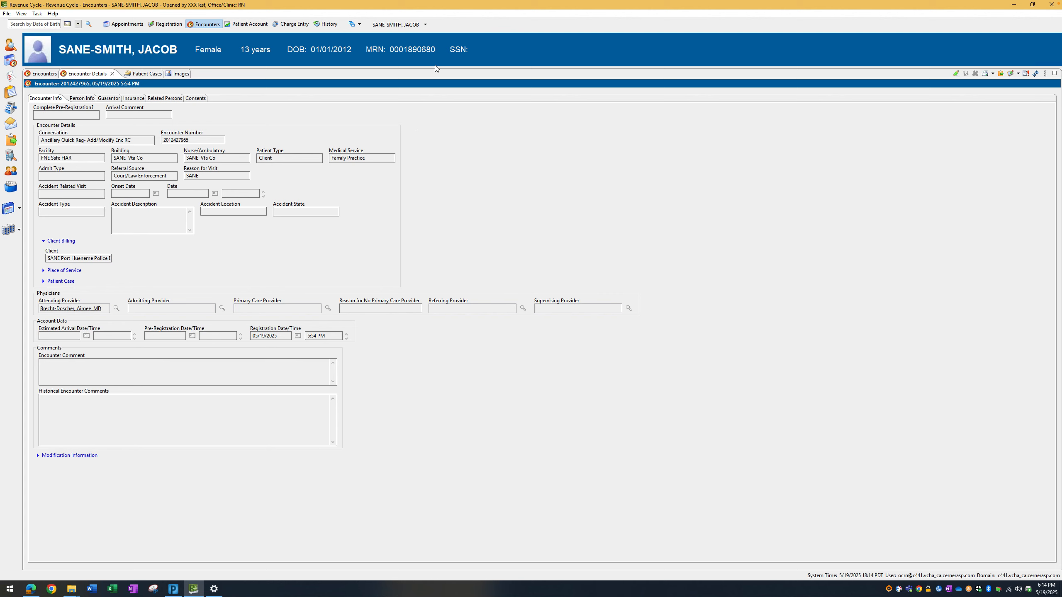
Copy the patient's MRN from the encounter header and switch to PowerChart
{"action": "left_click_drag", "start_coordinate": [435, 51], "coordinate": [395, 50]}
{"action": "right_click", "coordinate": [402, 51]}
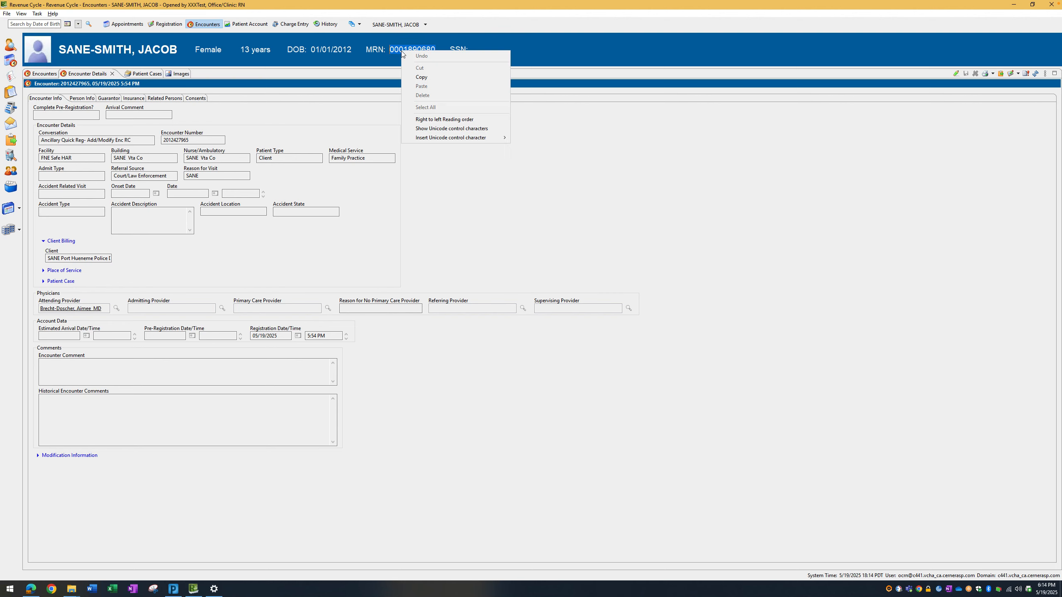
{"action": "left_click", "coordinate": [425, 79]}
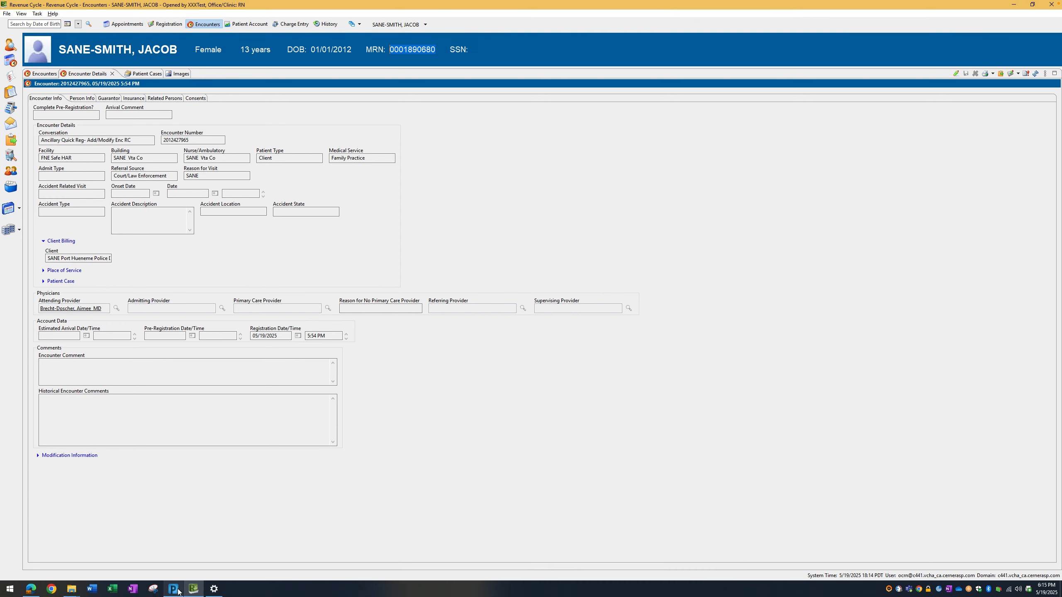
{"action": "mouse_move", "coordinate": [174, 591]}
{"action": "left_click", "coordinate": [174, 552]}
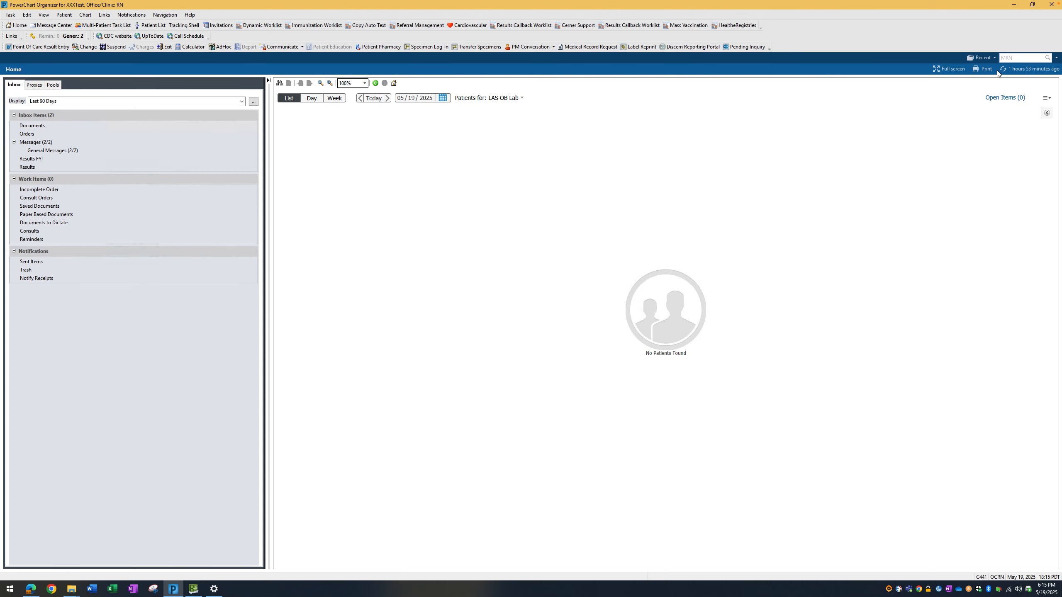
Look up the patient with the copied MRN and open the chart with the Office/Clinic: RN relationship
{"action": "left_click", "coordinate": [1009, 60]}
{"action": "left_click", "coordinate": [1031, 80]}
{"action": "left_click", "coordinate": [1047, 58]}
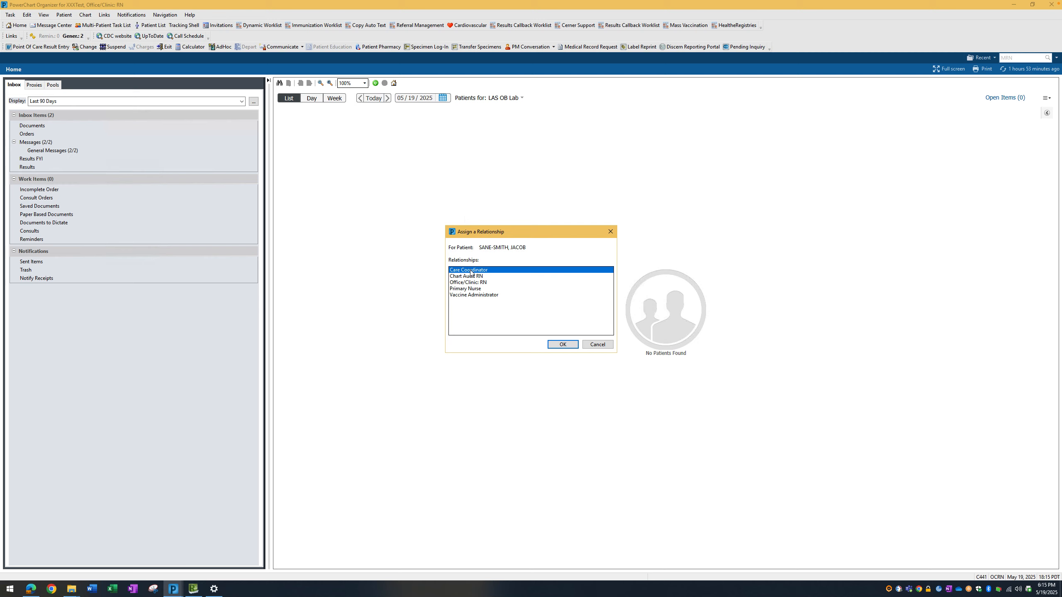
{"action": "left_click", "coordinate": [468, 283]}
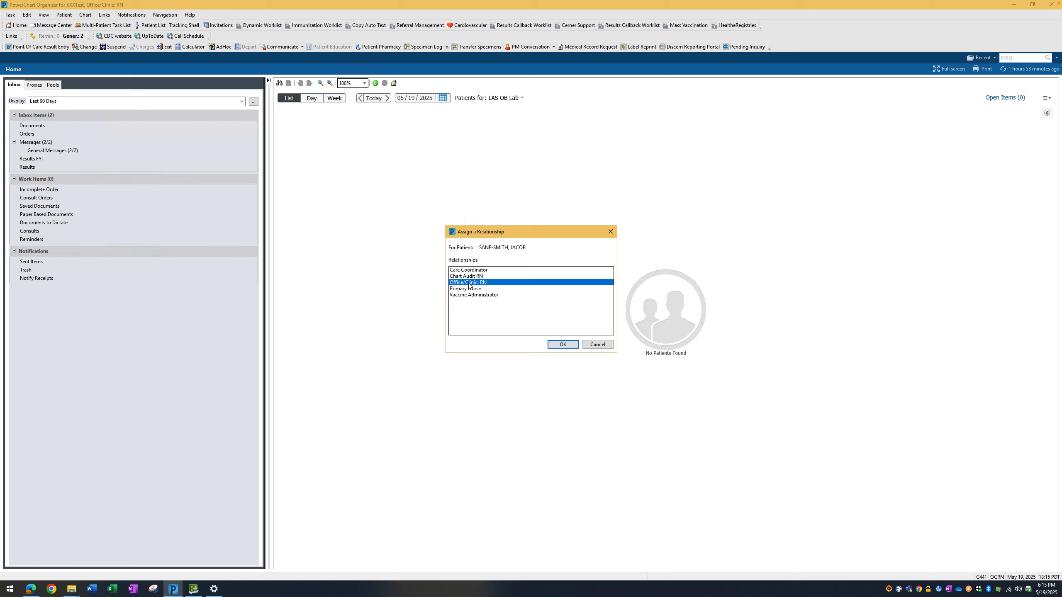
{"action": "left_click", "coordinate": [552, 346]}
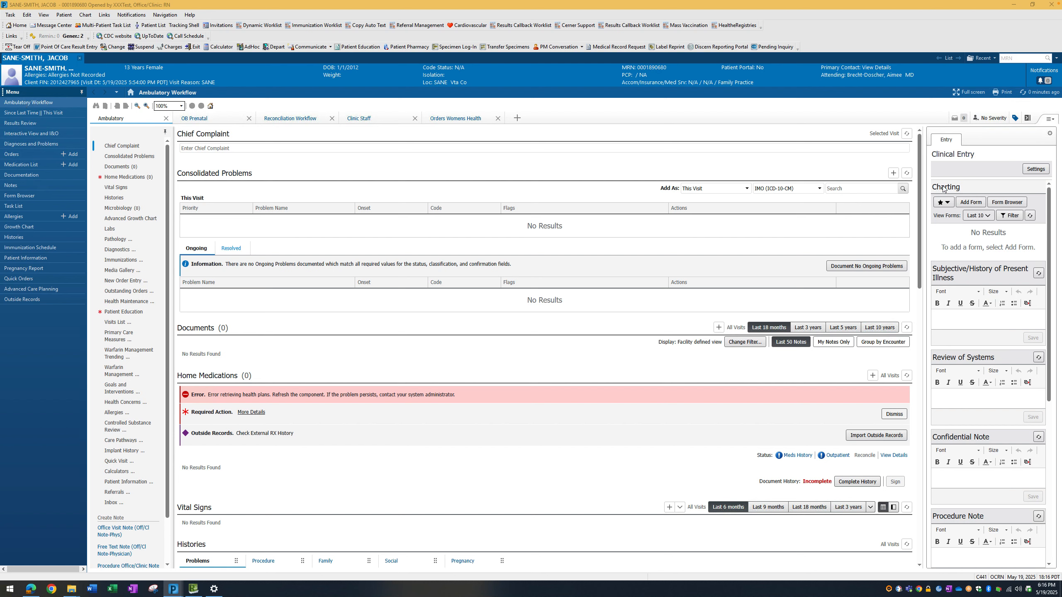
Start adding charting forms, marking SANE Medical Intake as a favorite and selecting it
{"action": "left_click", "coordinate": [971, 202]}
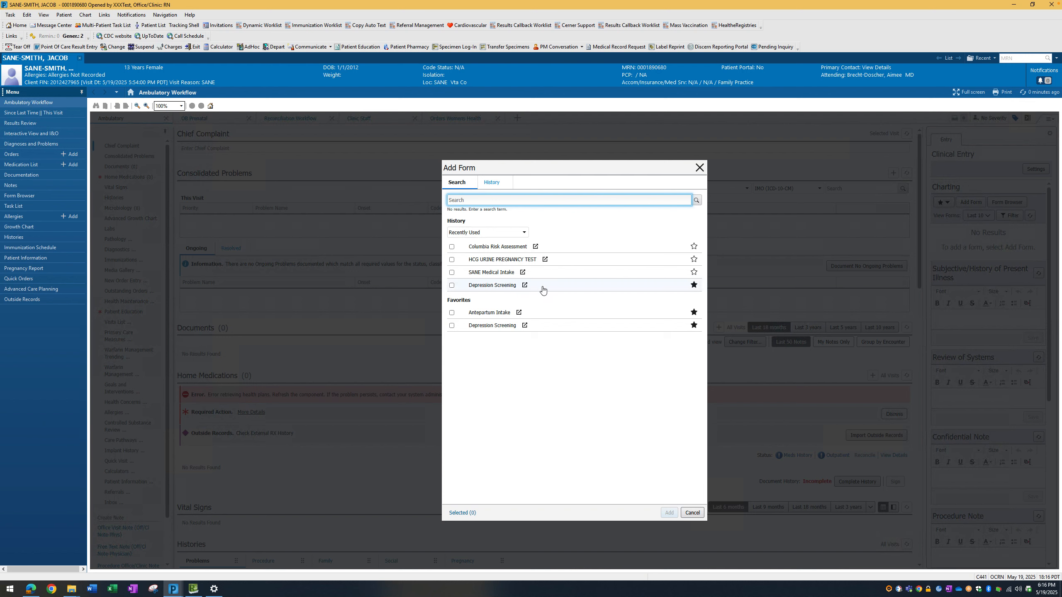
{"action": "left_click", "coordinate": [694, 272]}
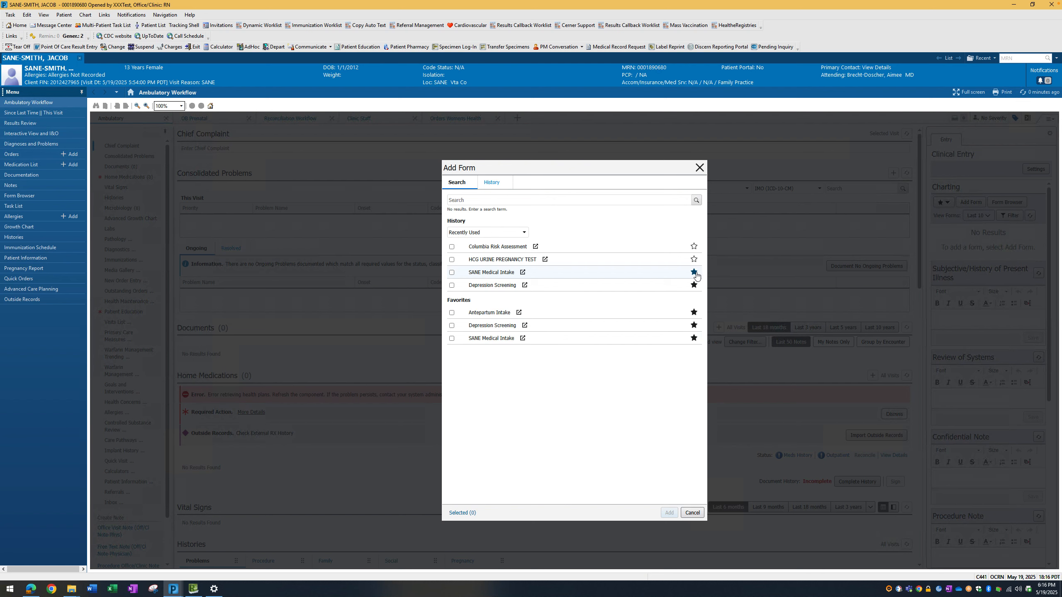
{"action": "left_click", "coordinate": [451, 272]}
Search the forms for "suicid", select Suicide Risk Assessment, mark it as a favorite and add both selected forms
{"action": "left_click", "coordinate": [495, 200]}
{"action": "type", "text": "suicid"}
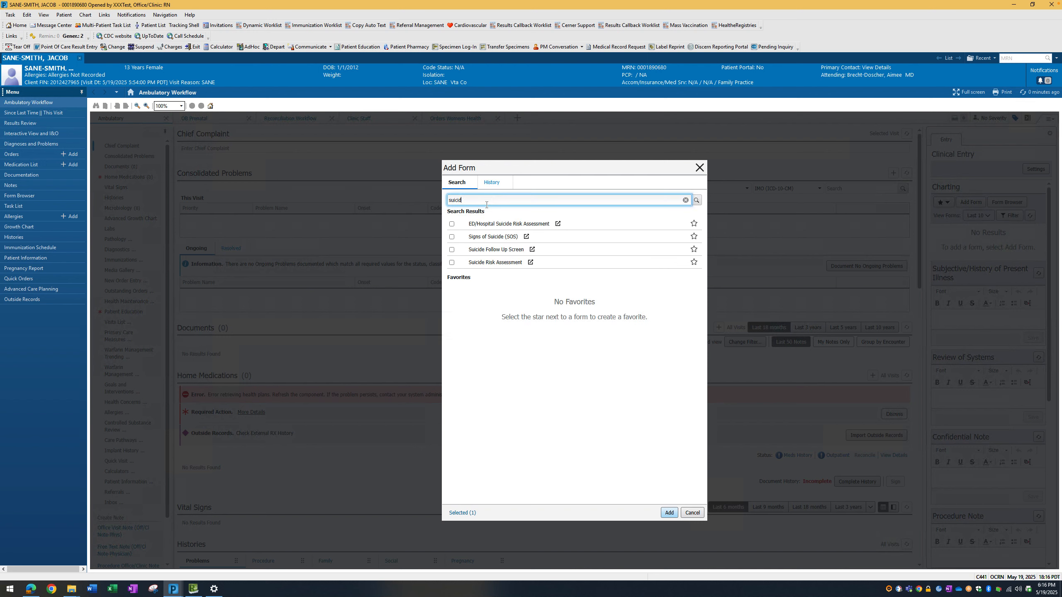
{"action": "left_click", "coordinate": [451, 262]}
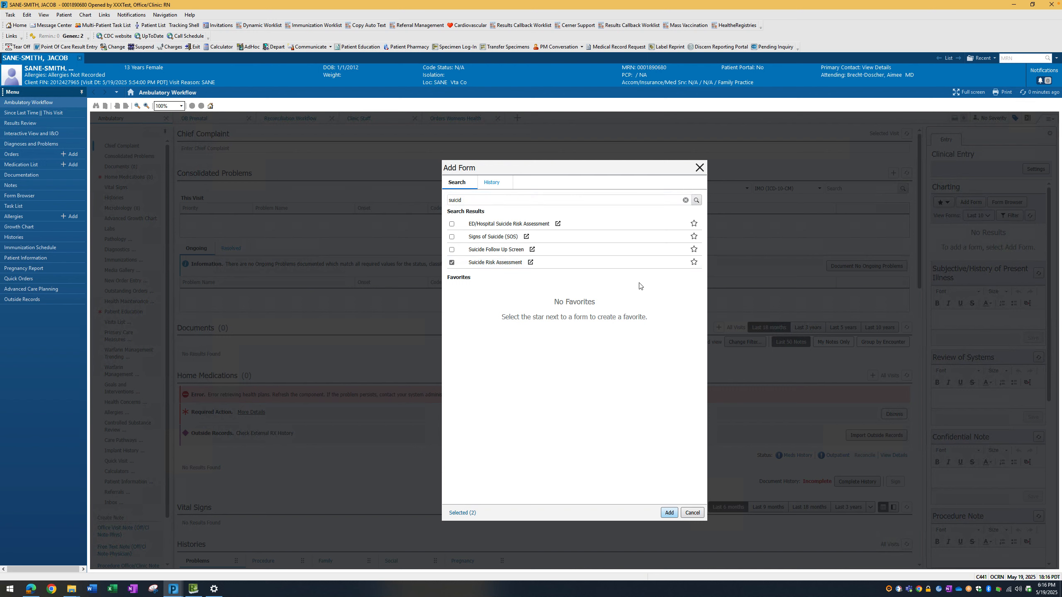
{"action": "left_click", "coordinate": [693, 263]}
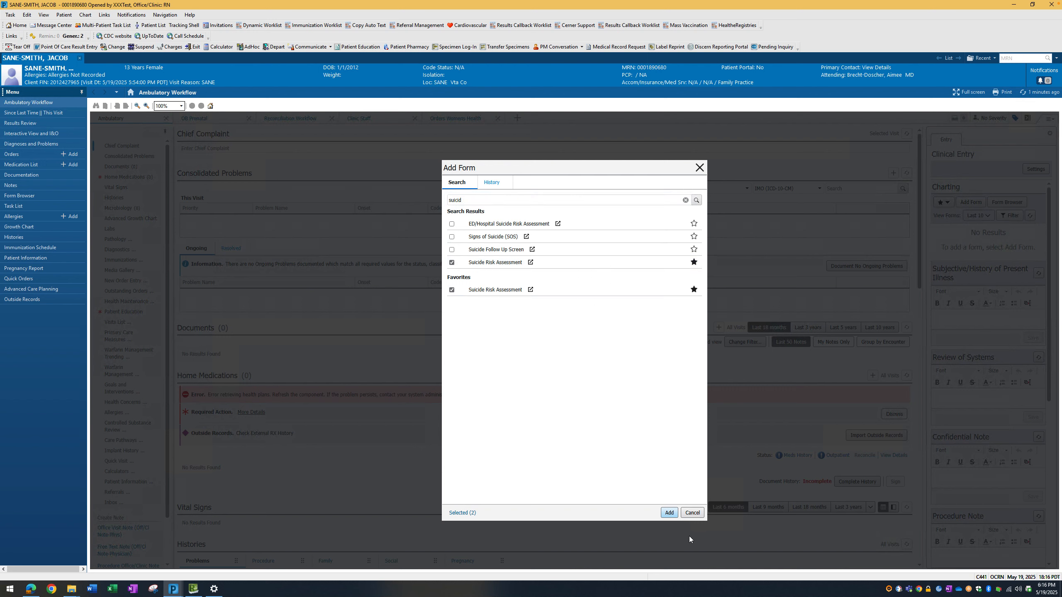
{"action": "left_click", "coordinate": [672, 517]}
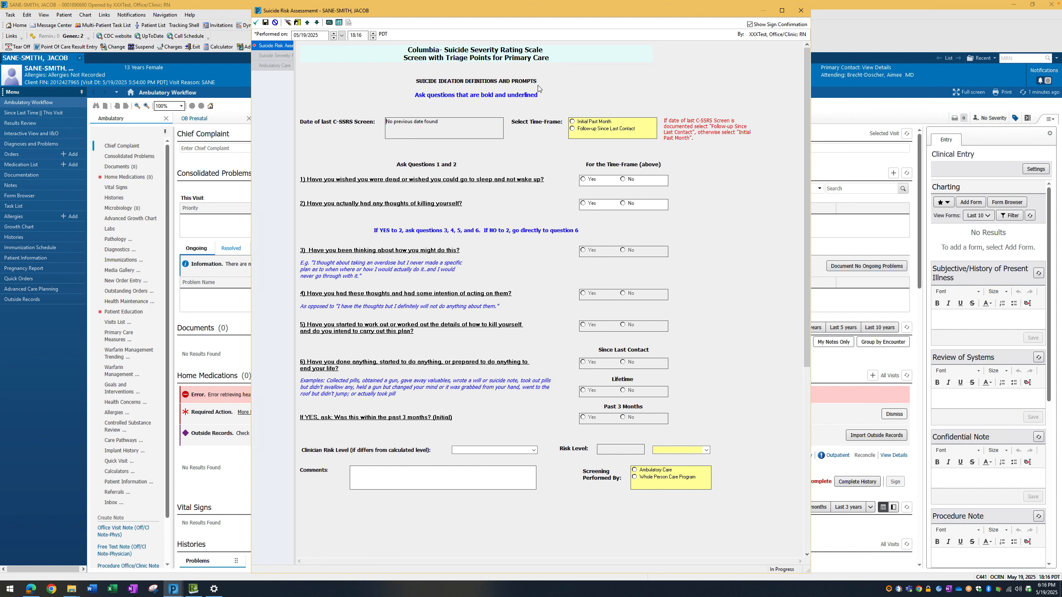
Set the screening time-frame to Initial Past Month and answer No to questions 1 and 2
{"action": "left_click", "coordinate": [572, 122]}
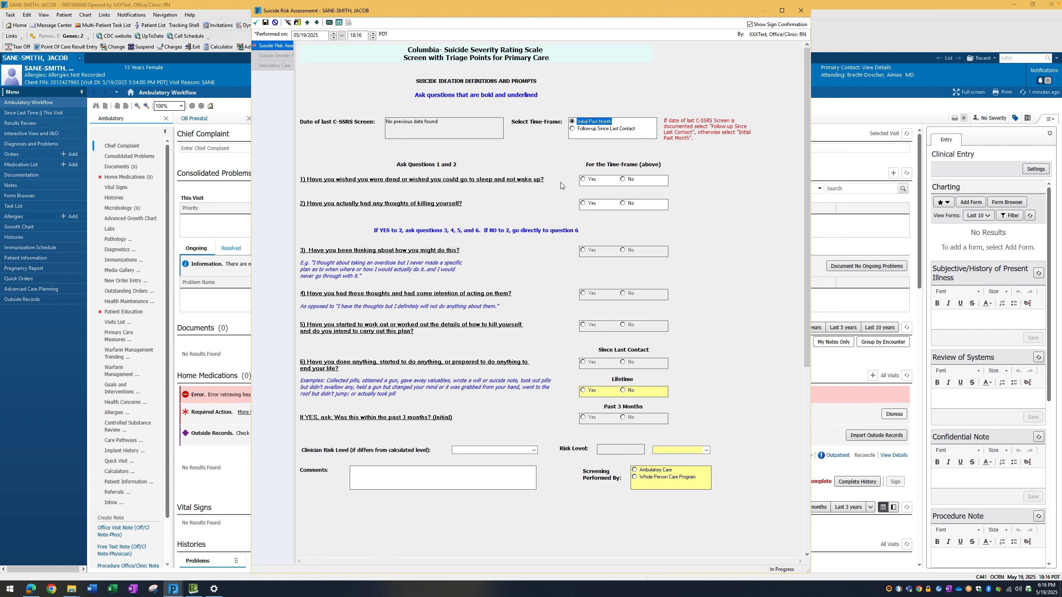
{"action": "left_click", "coordinate": [623, 180]}
{"action": "left_click", "coordinate": [623, 204]}
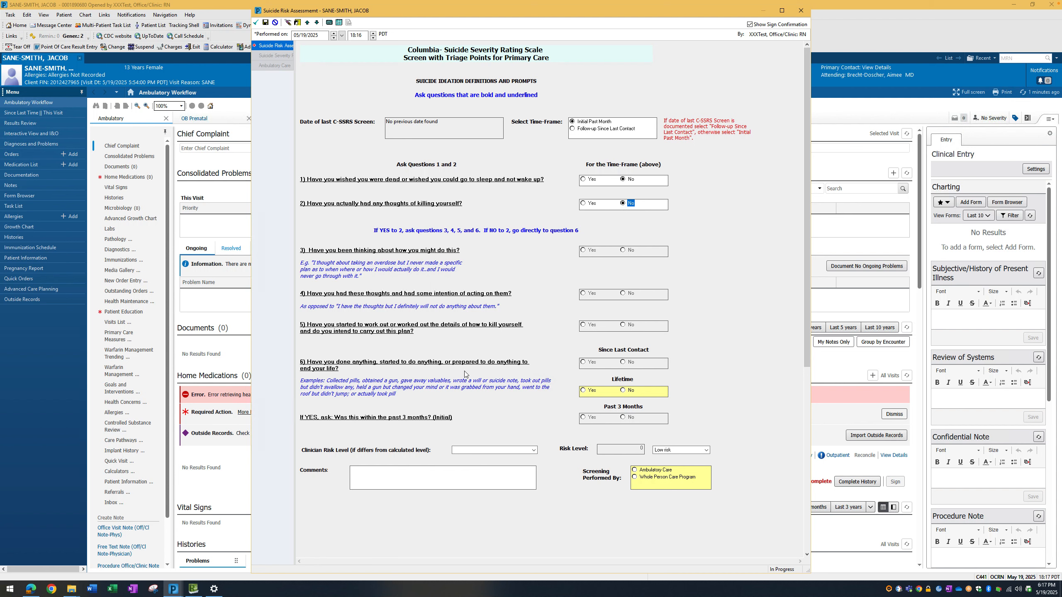
Answer Yes to question 6 for Lifetime and Past 3 Months, and change questions 1 and 2 to Yes
{"action": "left_click", "coordinate": [583, 391]}
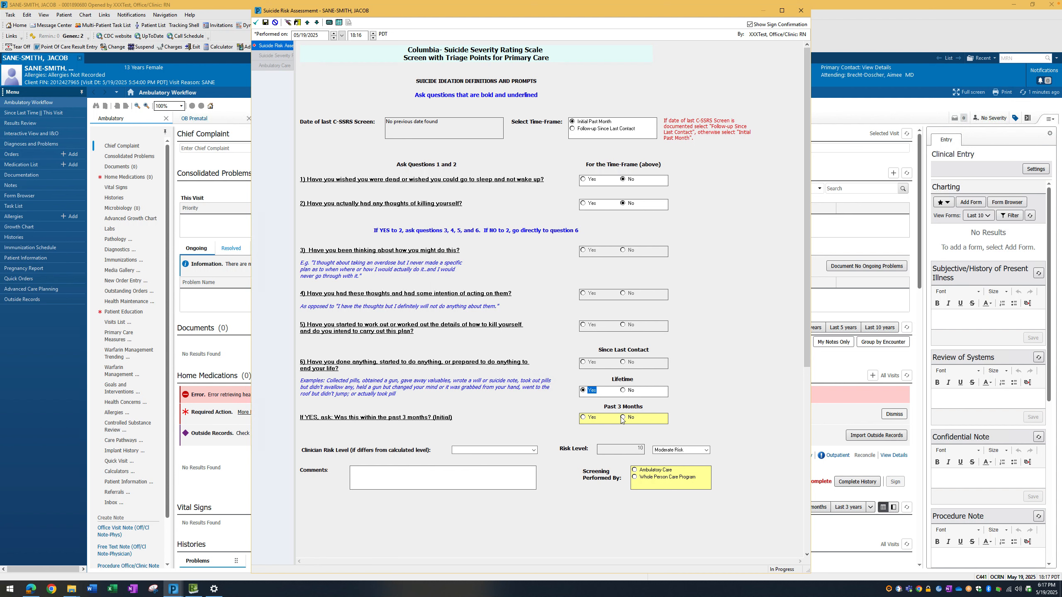
{"action": "left_click", "coordinate": [584, 418]}
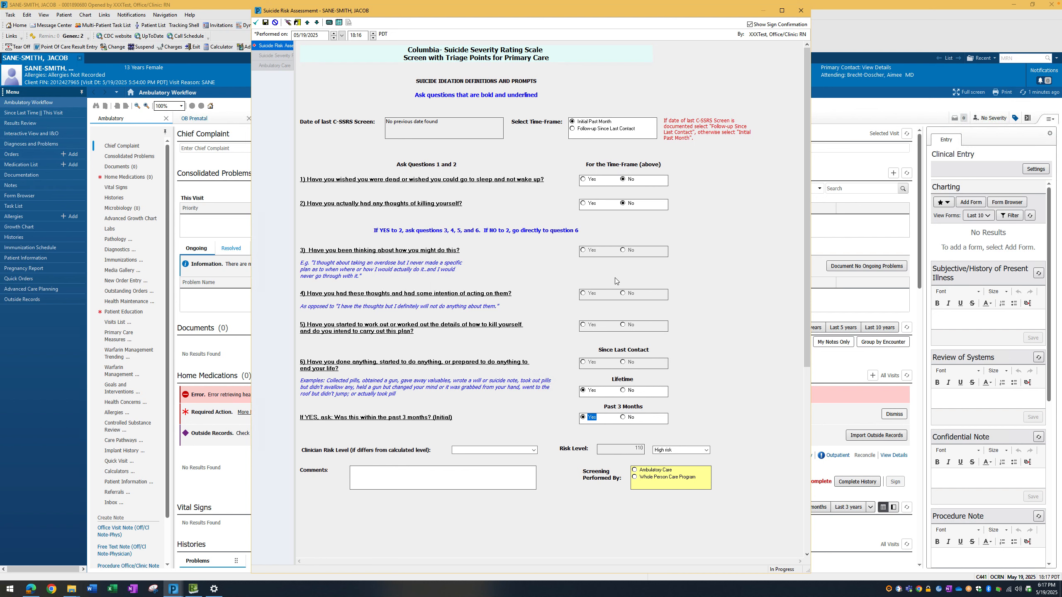
{"action": "left_click", "coordinate": [583, 179]}
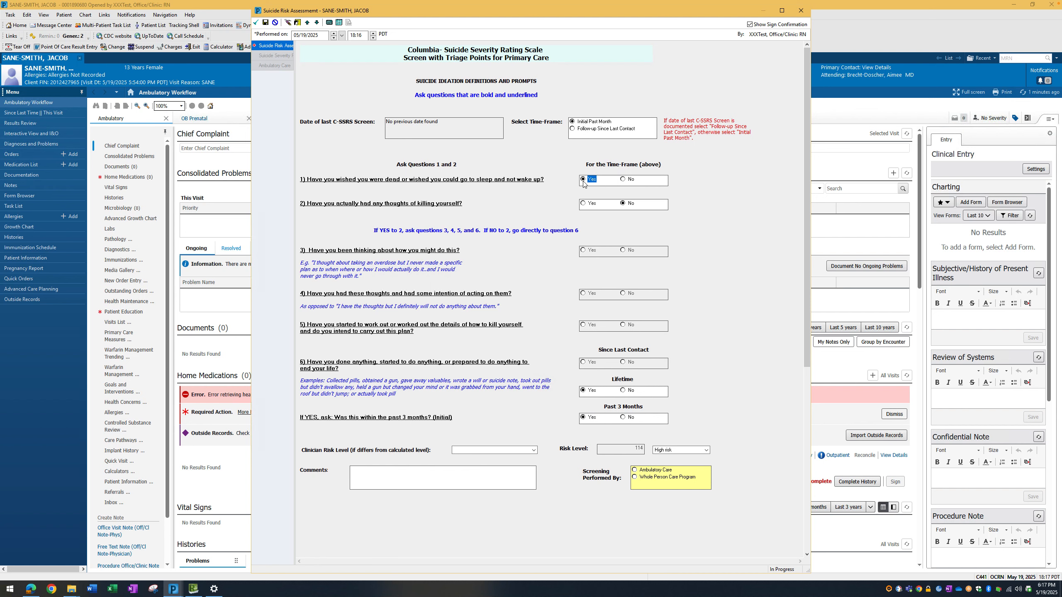
{"action": "left_click", "coordinate": [581, 204]}
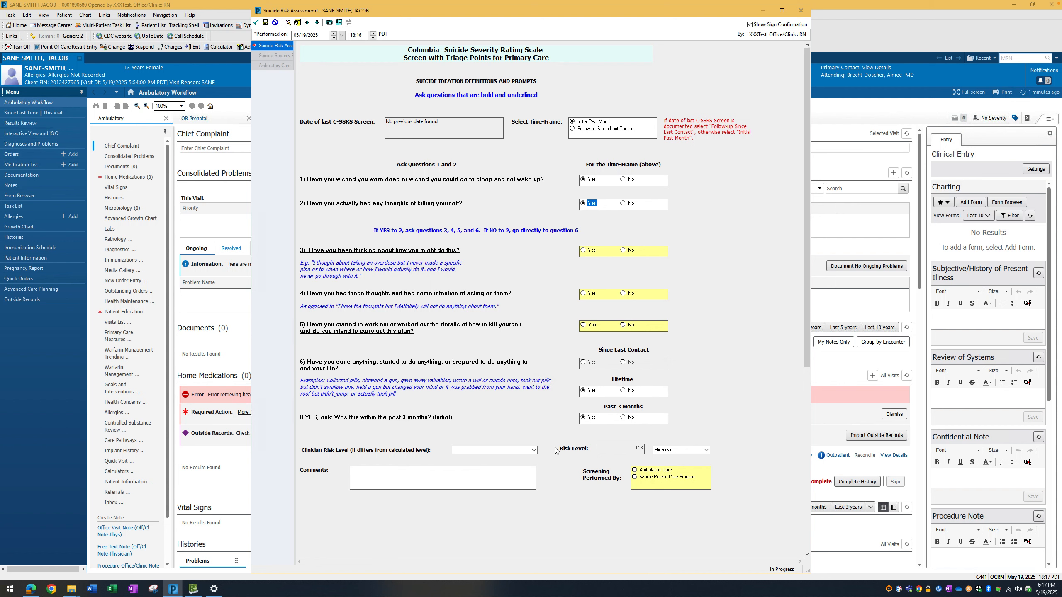
Record Ambulatory Care as the screening performer with Behavioral Health Referral as the follow-up plan, and return to the assessment
{"action": "left_click", "coordinate": [635, 470]}
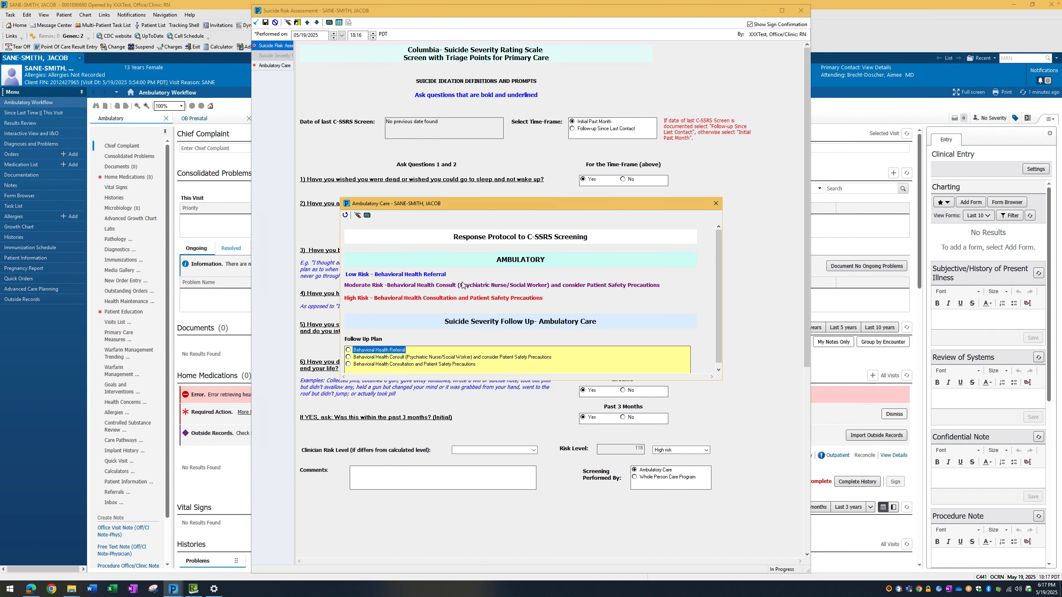
{"action": "left_click", "coordinate": [349, 351]}
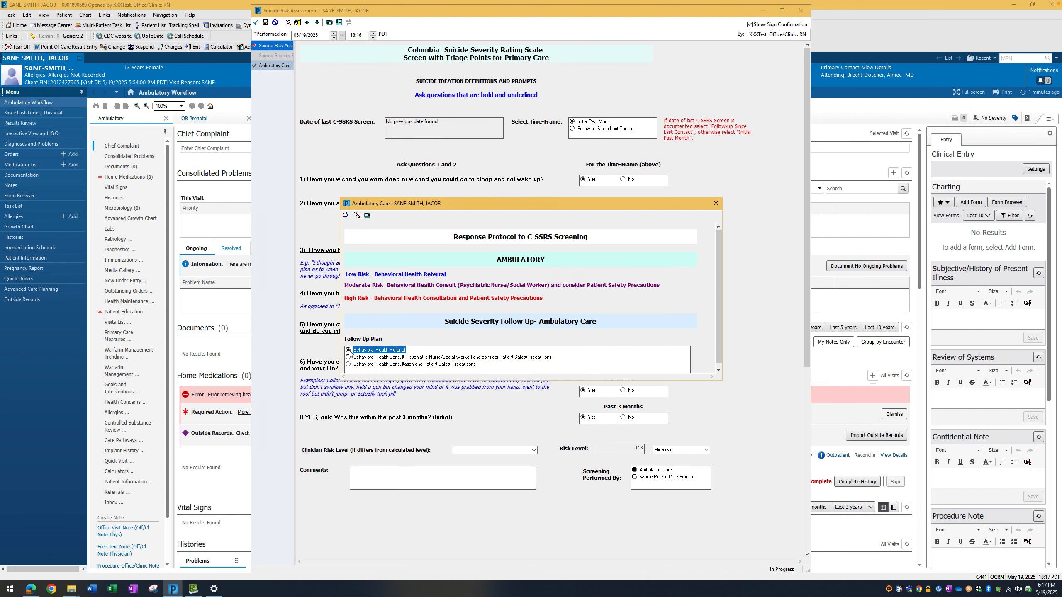
{"action": "left_click", "coordinate": [346, 215]}
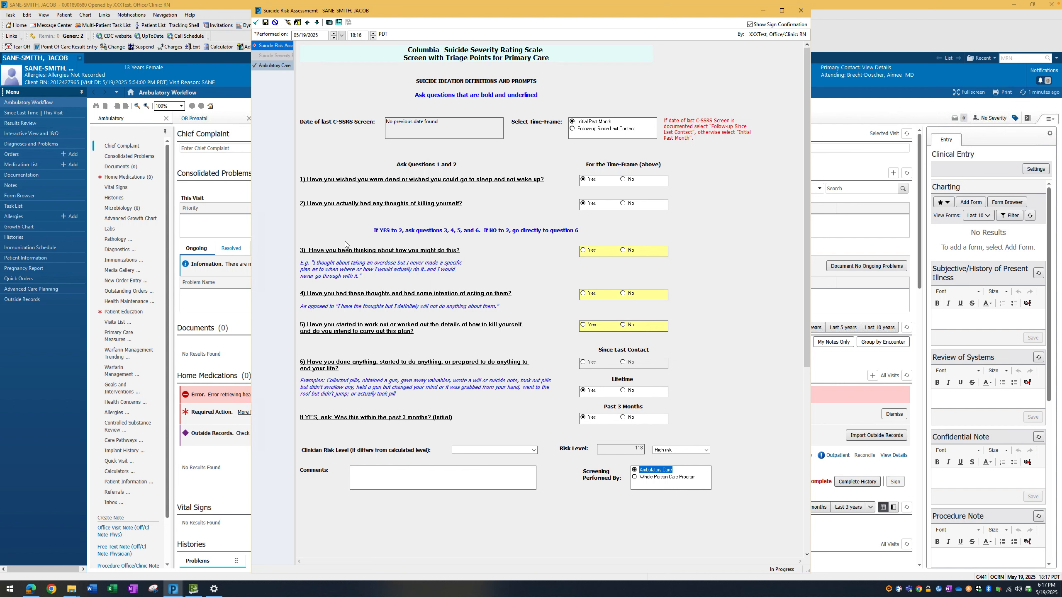
Enter the comments "Referred to Coalition for Family Harmony" and "Law Enforcement was notified of high risk result" on separate lines
{"action": "left_click", "coordinate": [368, 479]}
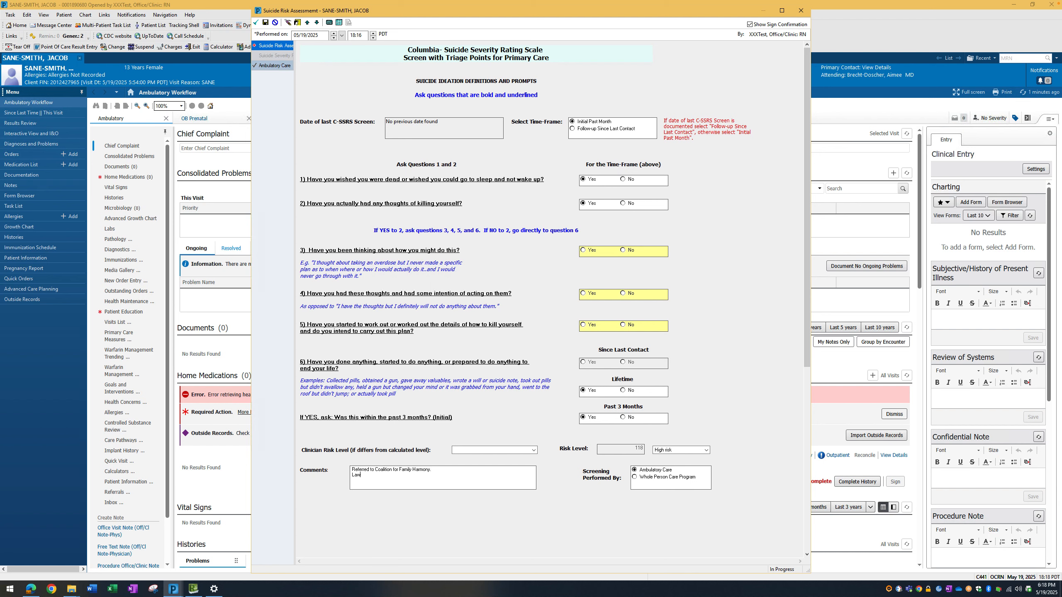
{"action": "type", "text": "Enc"}
{"action": "key", "text": "BackSpace"}
{"action": "key", "text": "BackSpace"}
{"action": "type", "text": "forcement was notified of high risk result"}
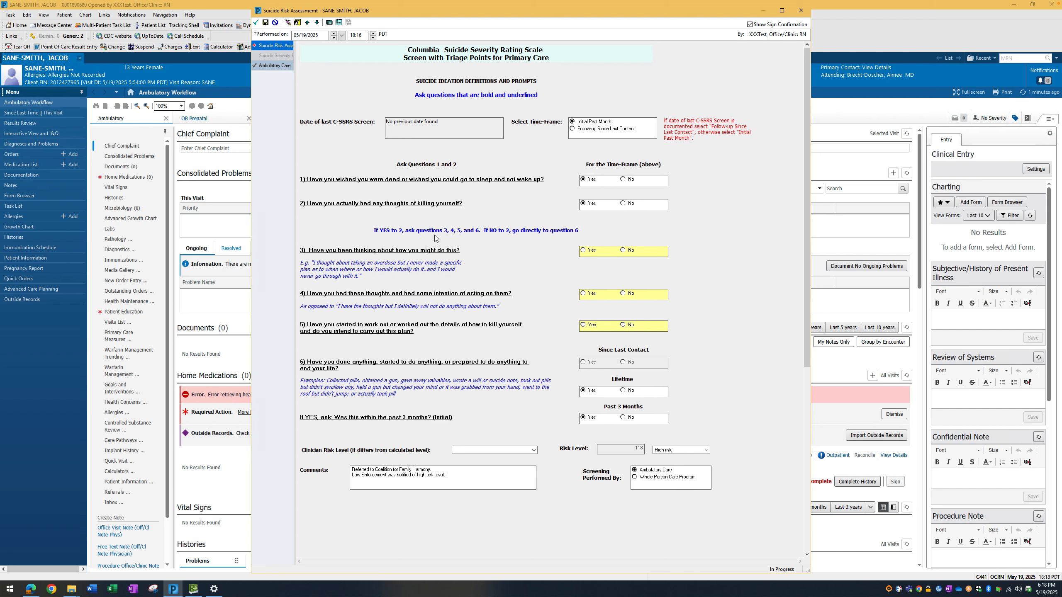
Try to sign the Suicide Risk Assessment with questions 3, 4 and 5 unanswered
{"action": "left_click", "coordinate": [256, 23]}
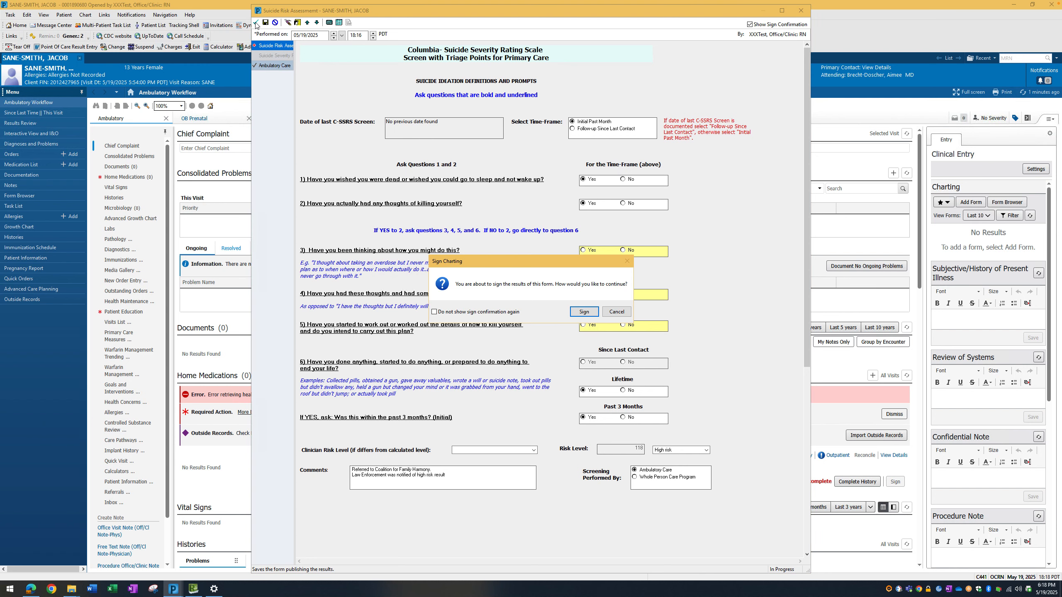
{"action": "left_click", "coordinate": [575, 314]}
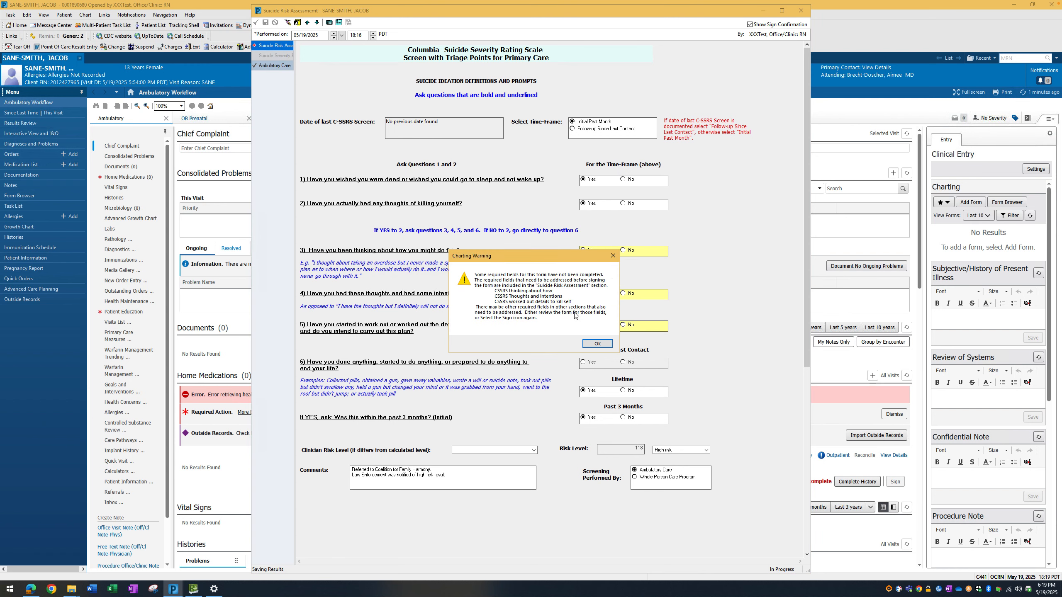
{"action": "left_click", "coordinate": [597, 344]}
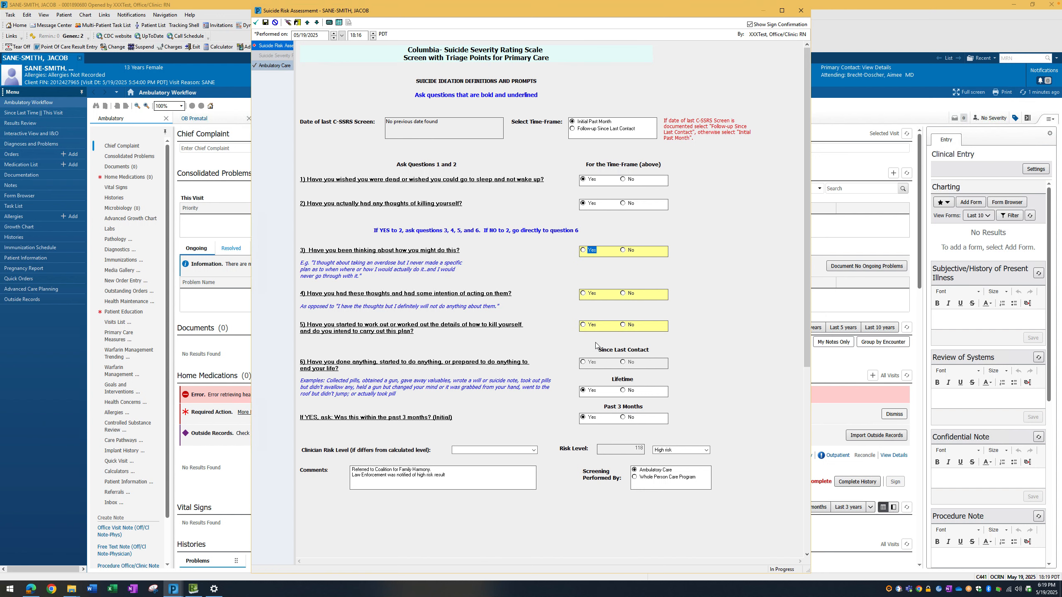
{"action": "left_click", "coordinate": [257, 24]}
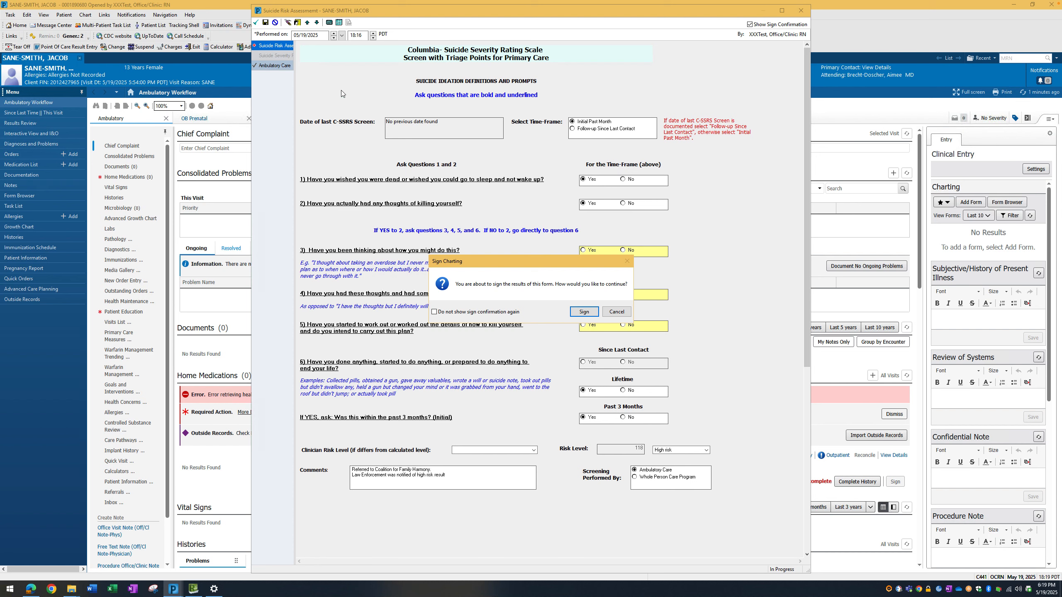
{"action": "left_click", "coordinate": [584, 314]}
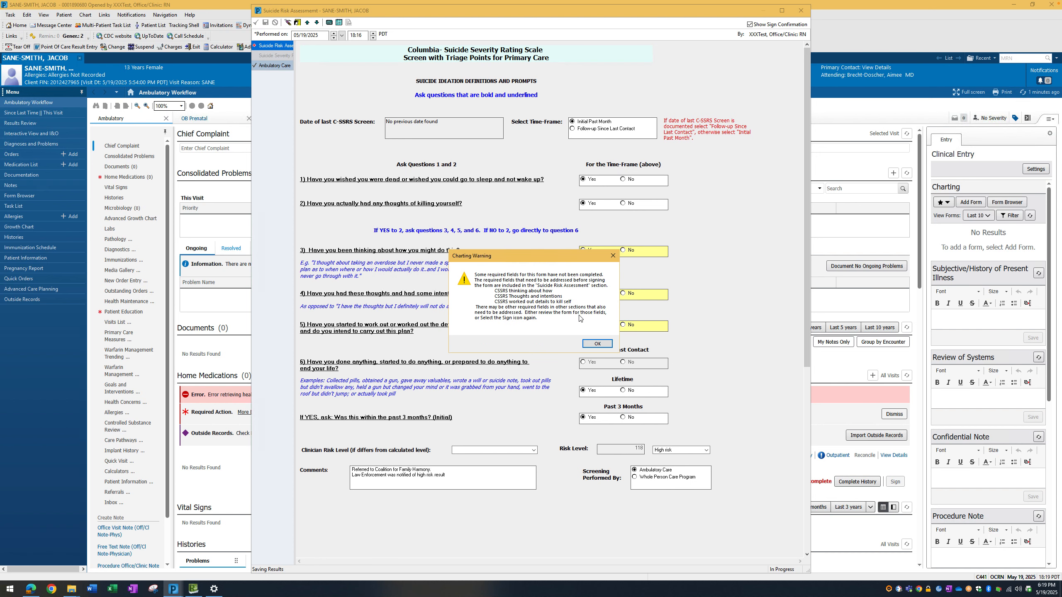
{"action": "left_click", "coordinate": [597, 344]}
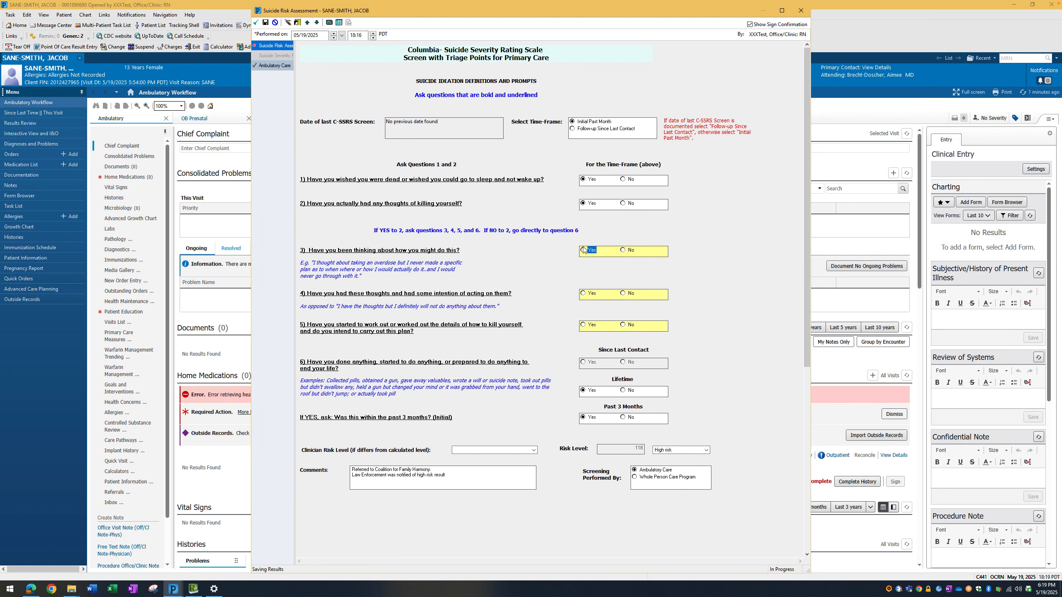
Answer No to questions 3, 4 and 5 and sign the Suicide Risk Assessment
{"action": "left_click", "coordinate": [624, 250]}
{"action": "left_click", "coordinate": [623, 294]}
{"action": "left_click", "coordinate": [623, 326]}
{"action": "left_click", "coordinate": [256, 23]}
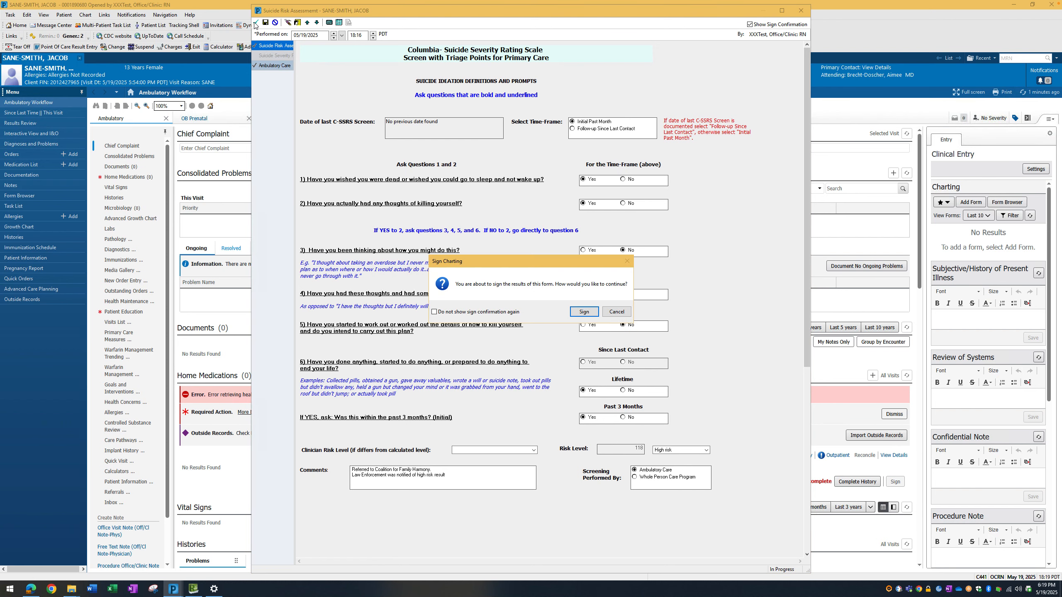
{"action": "left_click", "coordinate": [584, 312]}
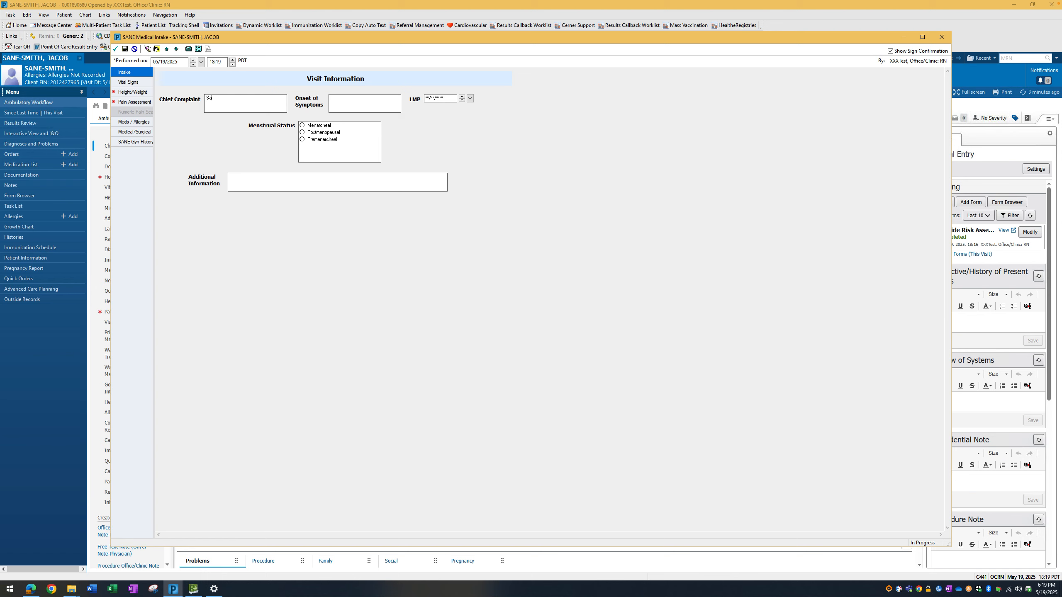
Enter "Sexual assault" as the chief complaint in the SANE Medical Intake form
{"action": "type", "text": "xau"}
{"action": "type", "text": "ual assault"}
Record the vital signs: temporal temperature 97.8 DegF, peripheral pulse rate, blood pressure and respiratory rate 14 br/min
{"action": "left_click", "coordinate": [126, 83]}
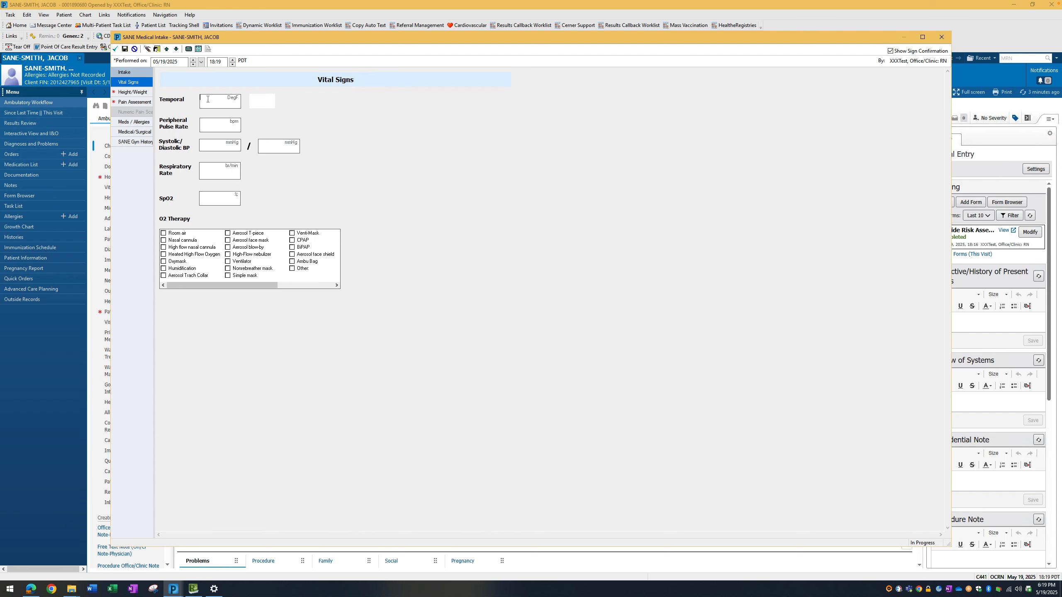
{"action": "type", "text": "97.8"}
{"action": "left_click", "coordinate": [214, 125]}
{"action": "left_click", "coordinate": [216, 145]}
{"action": "key", "text": "Tab"}
Record the patient's height as Measured at 153 cm and enter the weight in kg as Measured
{"action": "left_click", "coordinate": [137, 92]}
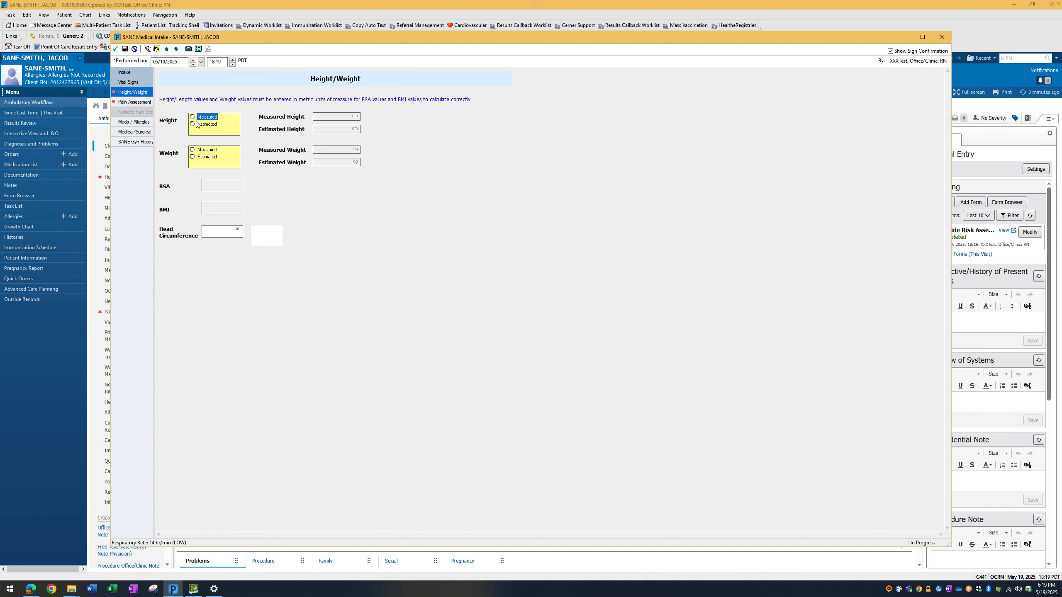
{"action": "left_click", "coordinate": [195, 118]}
{"action": "left_click", "coordinate": [335, 116]}
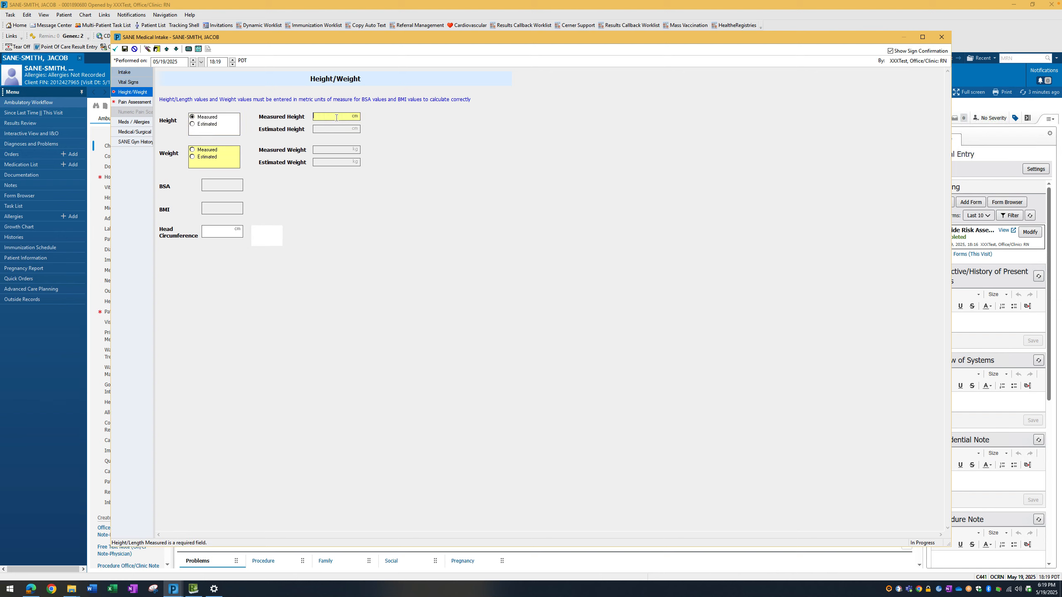
{"action": "type", "text": "153"}
{"action": "left_click", "coordinate": [194, 151]}
{"action": "left_click", "coordinate": [317, 149]}
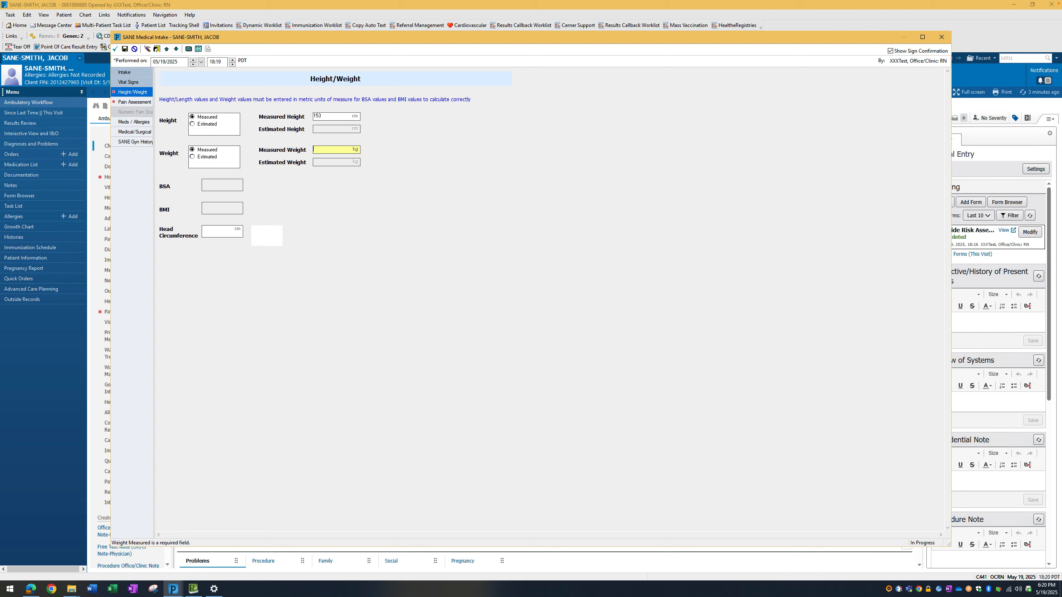
Set Pain Present to "Yes actual or suspected pain" in the Pain Assessment section
{"action": "left_click", "coordinate": [138, 102]}
{"action": "left_click", "coordinate": [182, 107]}
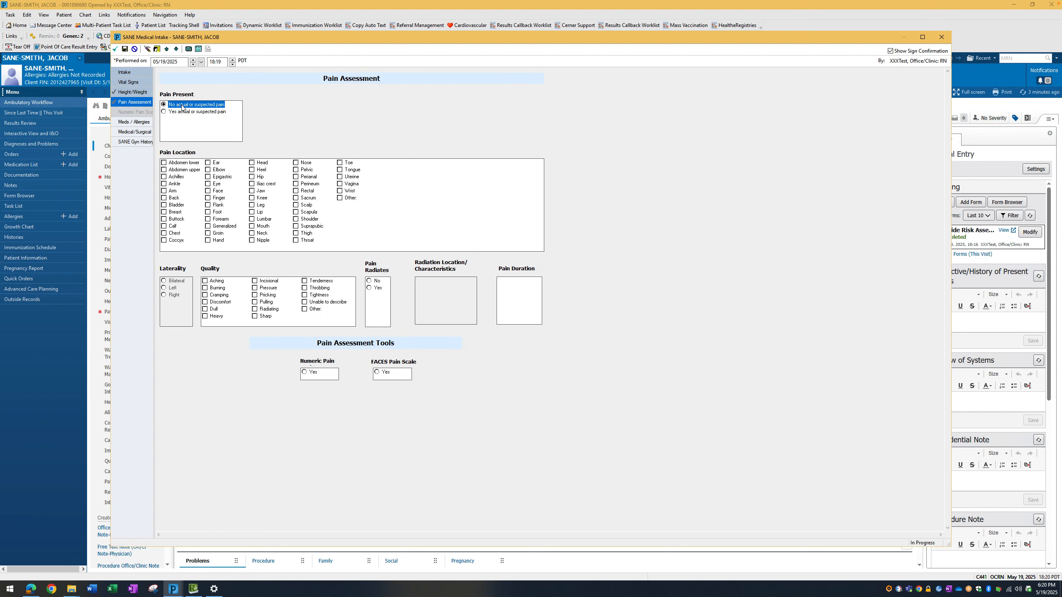
{"action": "left_click", "coordinate": [164, 112]}
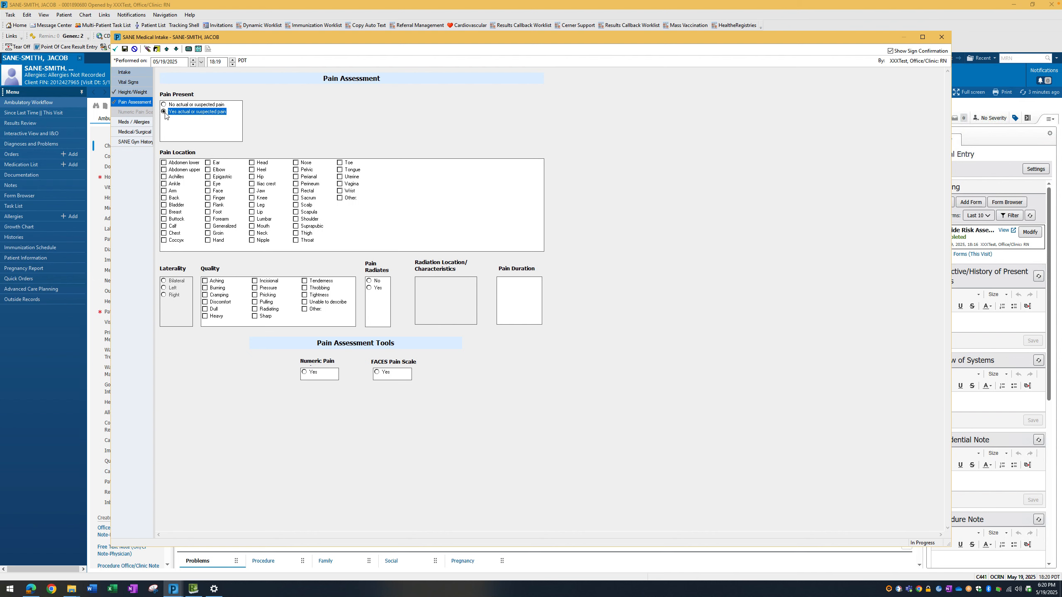
Attach the comment "Headache 7/10 throbbing. right arm pain 3/10 sharp" to the Pain Present answer
{"action": "right_click", "coordinate": [172, 112]}
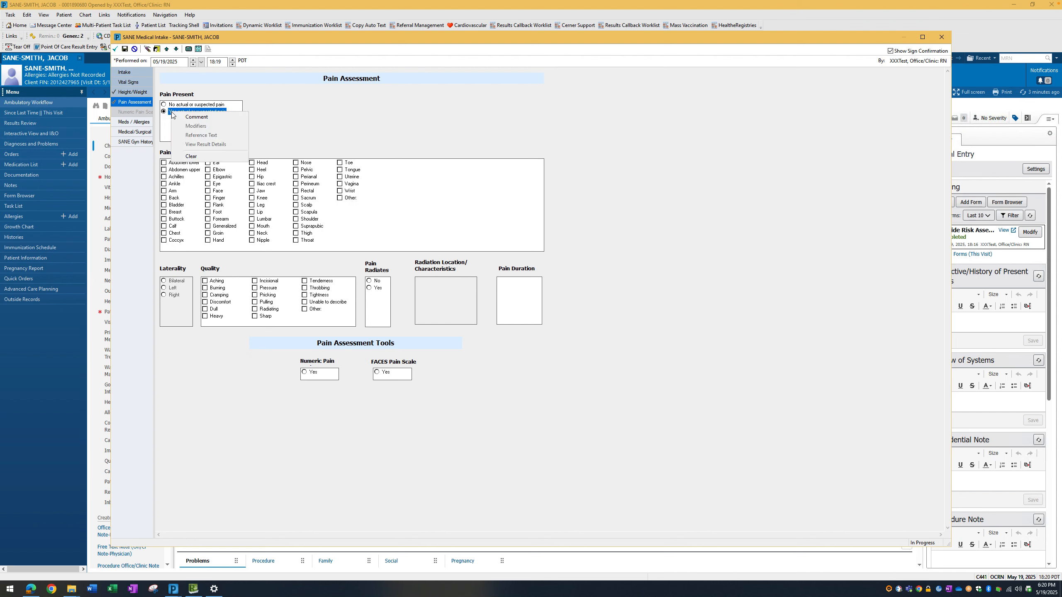
{"action": "left_click", "coordinate": [185, 119]}
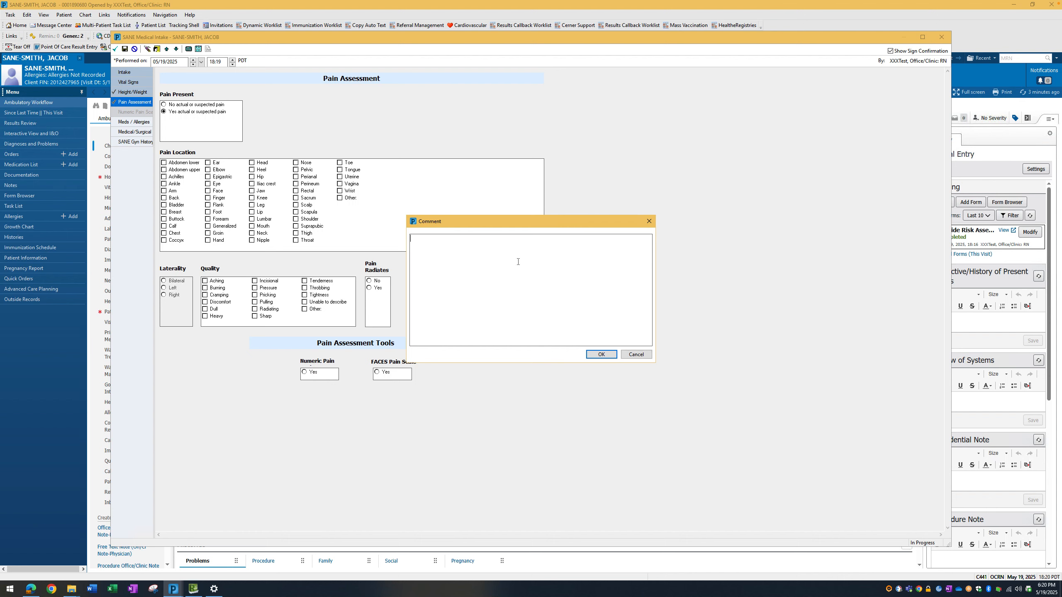
{"action": "type", "text": "Headsache"}
{"action": "key", "text": "BackSpace"}
{"action": "key", "text": "BackSpace"}
{"action": "key", "text": "BackSpace"}
{"action": "key", "text": "BackSpace"}
{"action": "key", "text": "BackSpace"}
{"action": "key", "text": "BackSpace"}
{"action": "type", "text": "ache 7/10 throbbing. right arm pain 3/10 sharp"}
{"action": "left_click", "coordinate": [601, 355]}
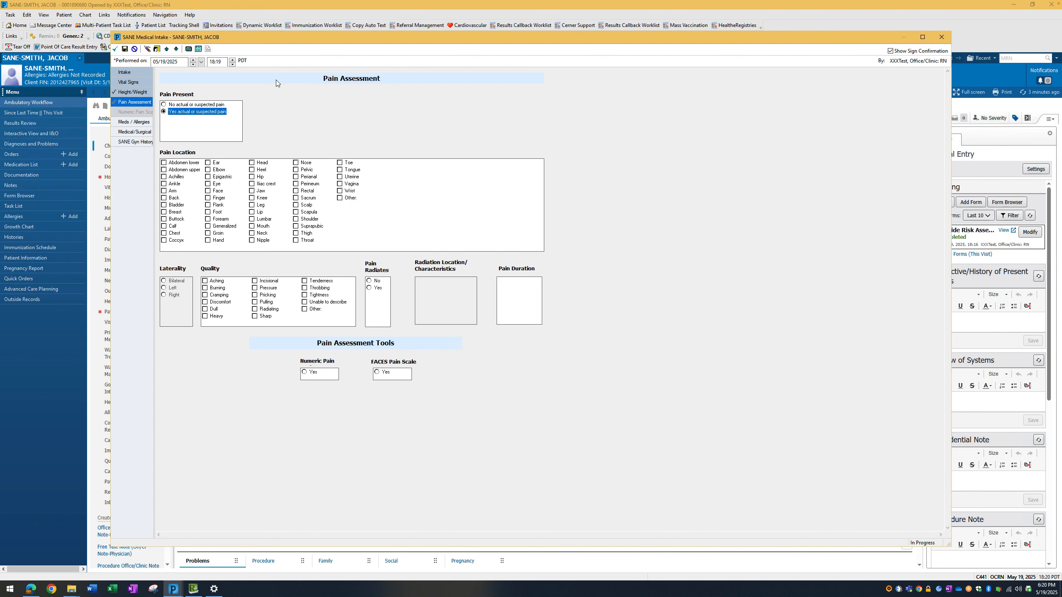
Start a new allergy entry in the Meds / Allergies section with penicillin as the substance, searching for "penic"
{"action": "left_click", "coordinate": [122, 123]}
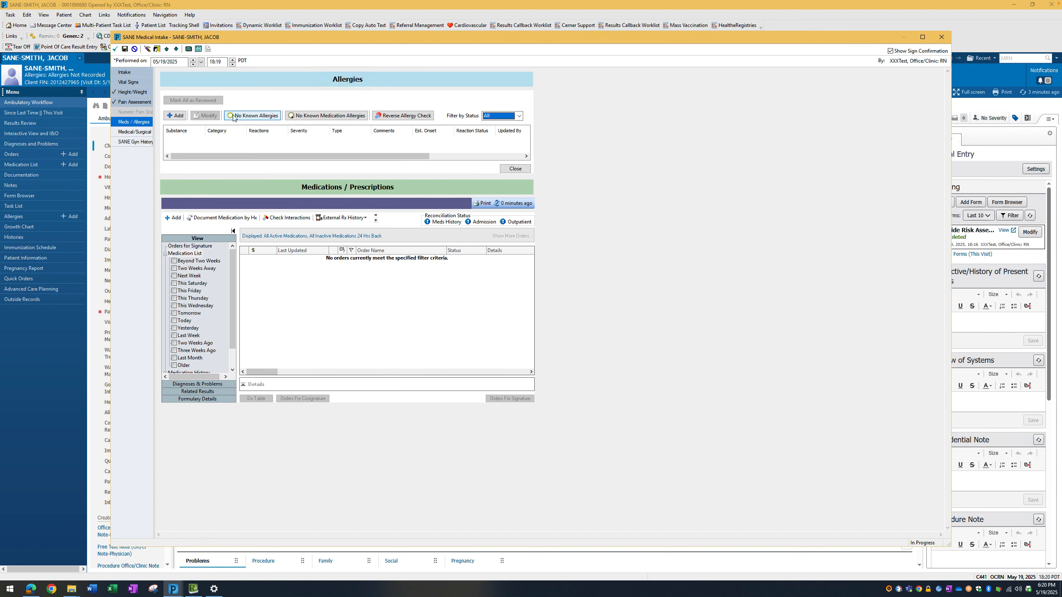
{"action": "left_click", "coordinate": [175, 116]}
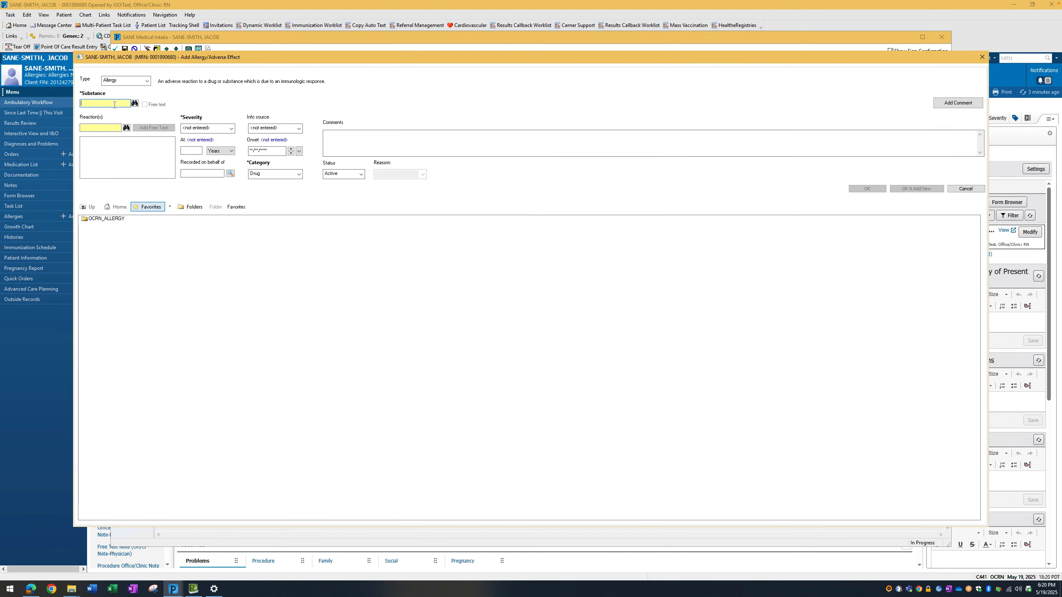
{"action": "type", "text": "penicilin"}
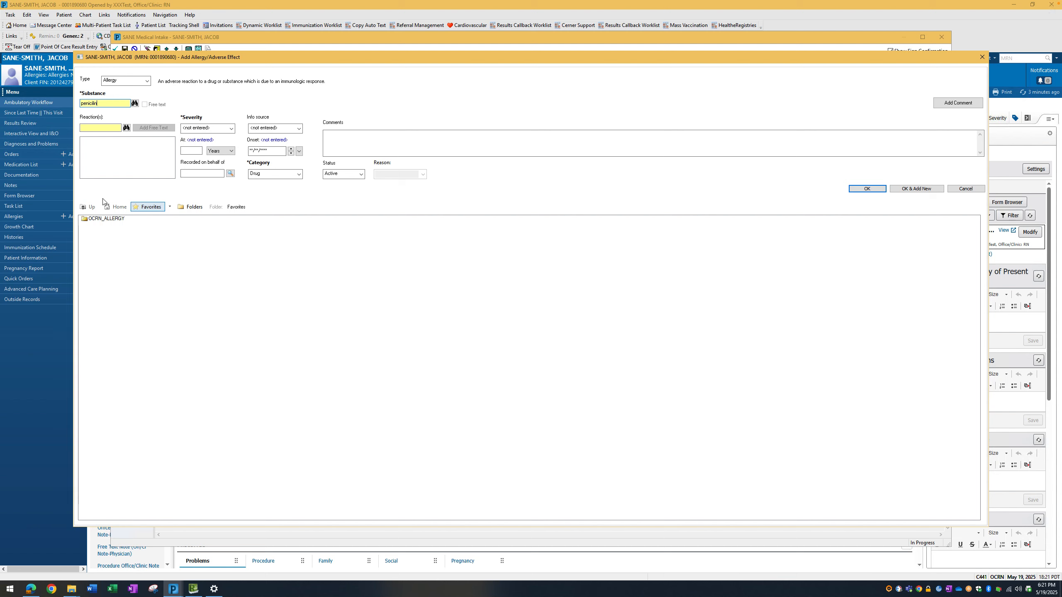
{"action": "left_click", "coordinate": [135, 104]}
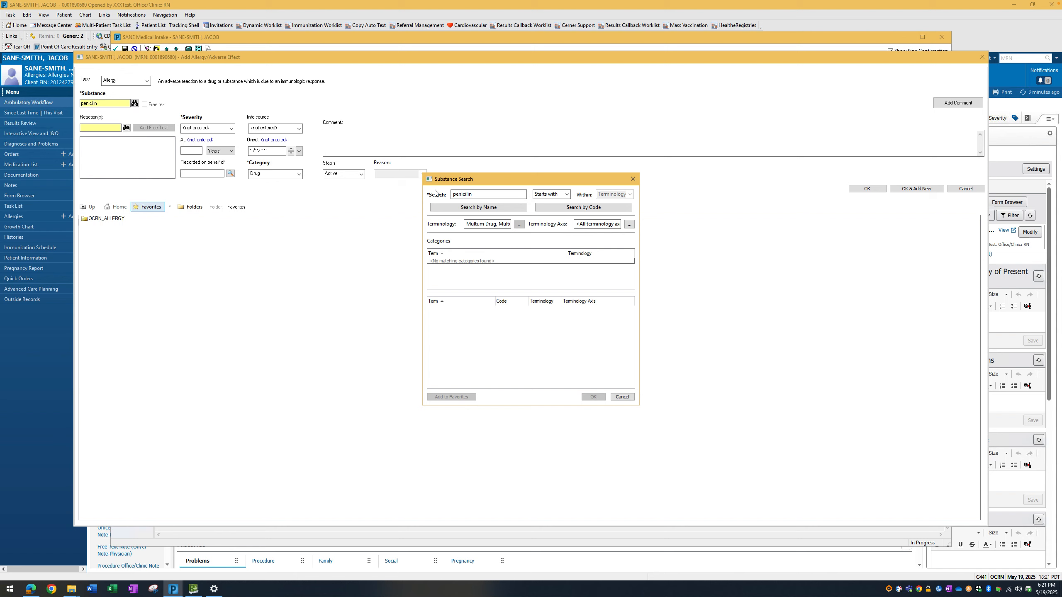
{"action": "double_click", "coordinate": [483, 196]}
{"action": "type", "text": "penic"}
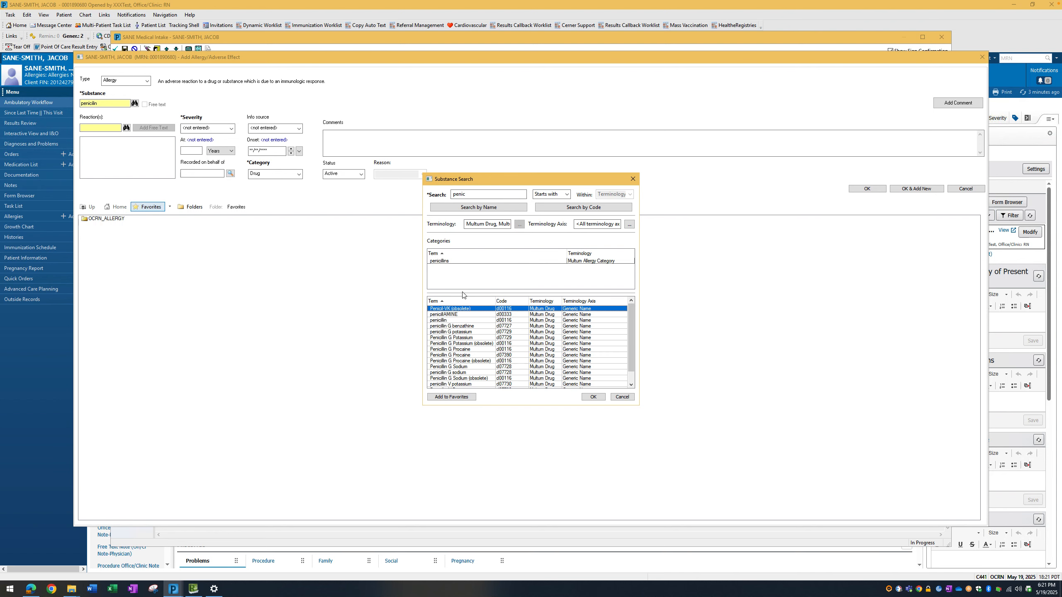
{"action": "left_click", "coordinate": [456, 321]}
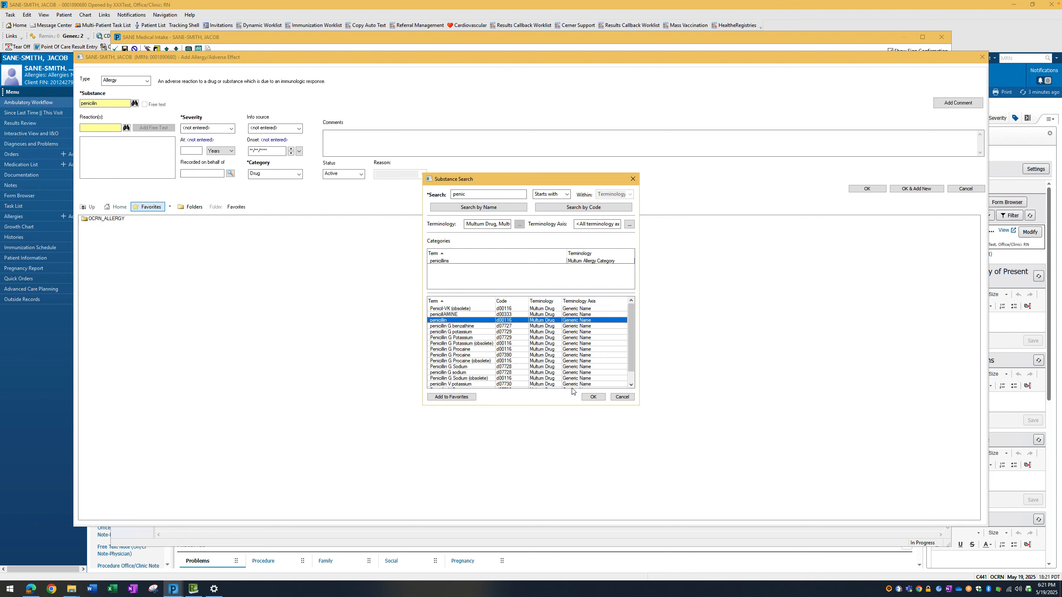
{"action": "left_click", "coordinate": [592, 397]}
Search for "rash" and add the SNOMED CT term Rash as the reaction to penicillin
{"action": "left_click", "coordinate": [90, 127]}
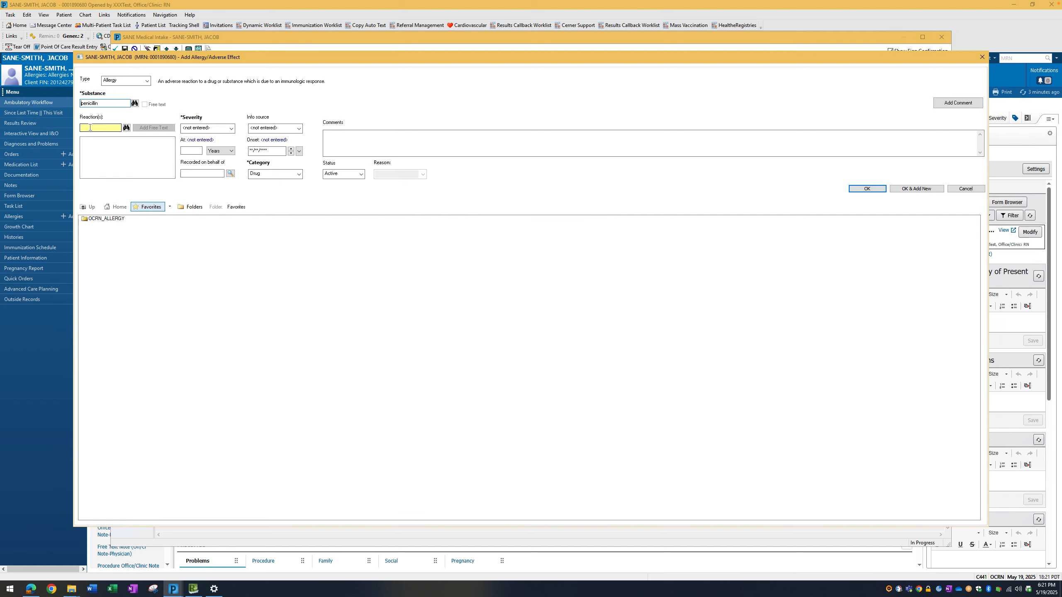
{"action": "type", "text": "rash"}
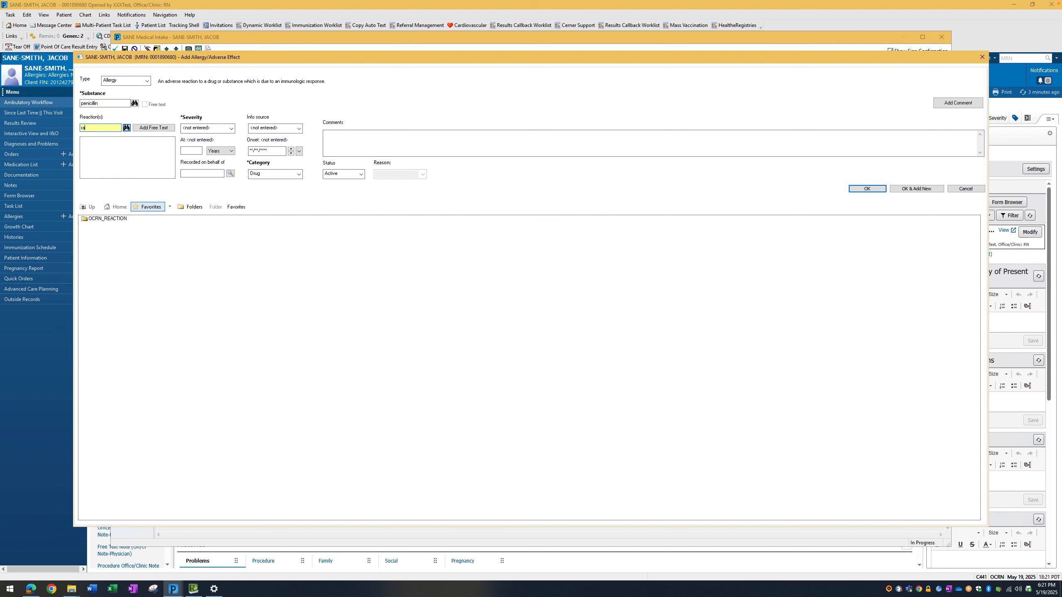
{"action": "left_click", "coordinate": [126, 127]}
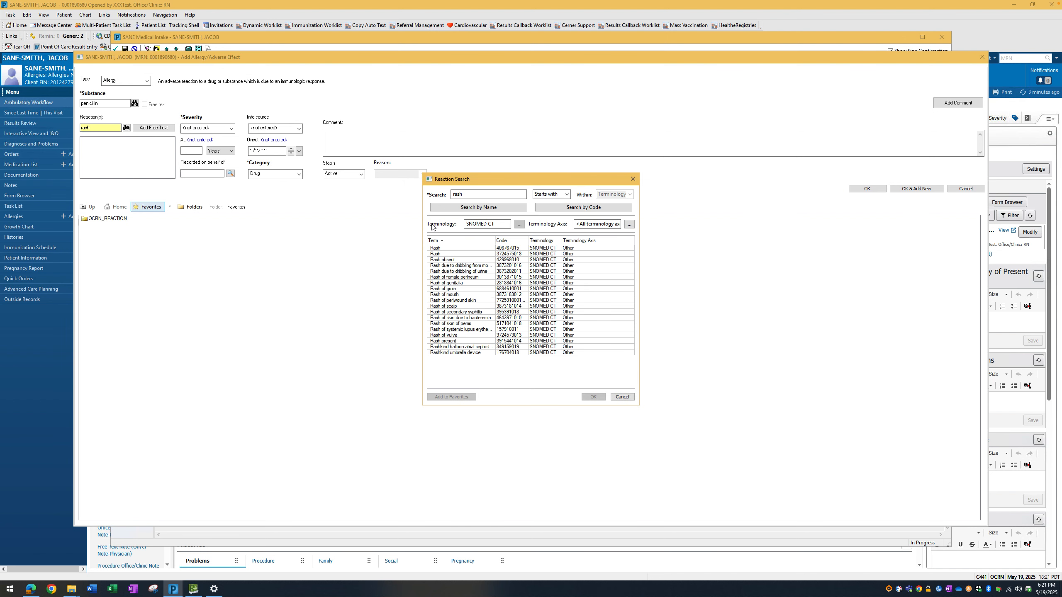
{"action": "left_click", "coordinate": [460, 249]}
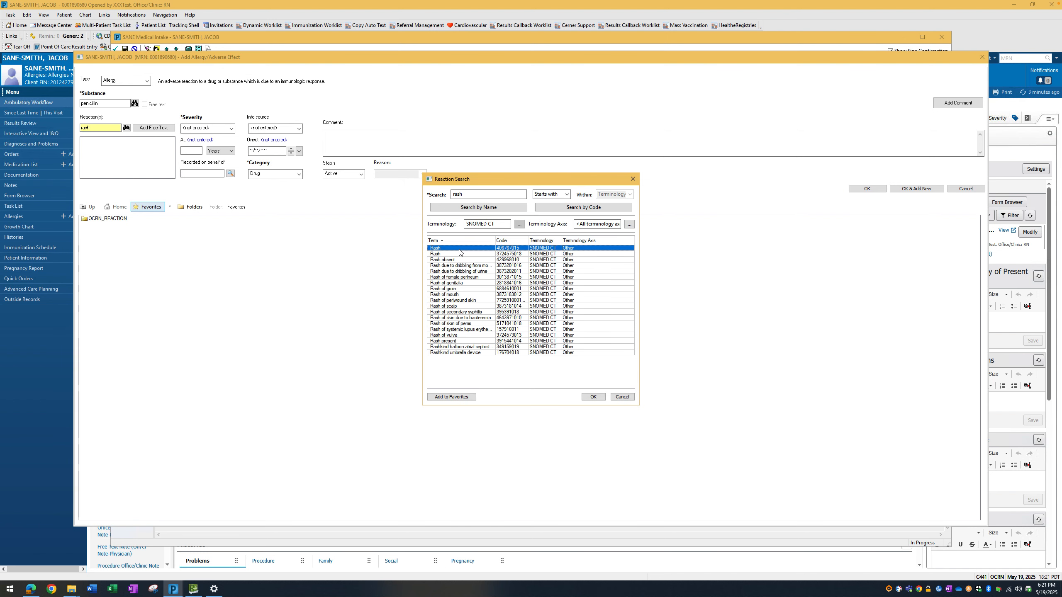
{"action": "left_click", "coordinate": [593, 397]}
Add the free-text reaction "rach" and delete it from the reaction list
{"action": "left_click", "coordinate": [101, 128]}
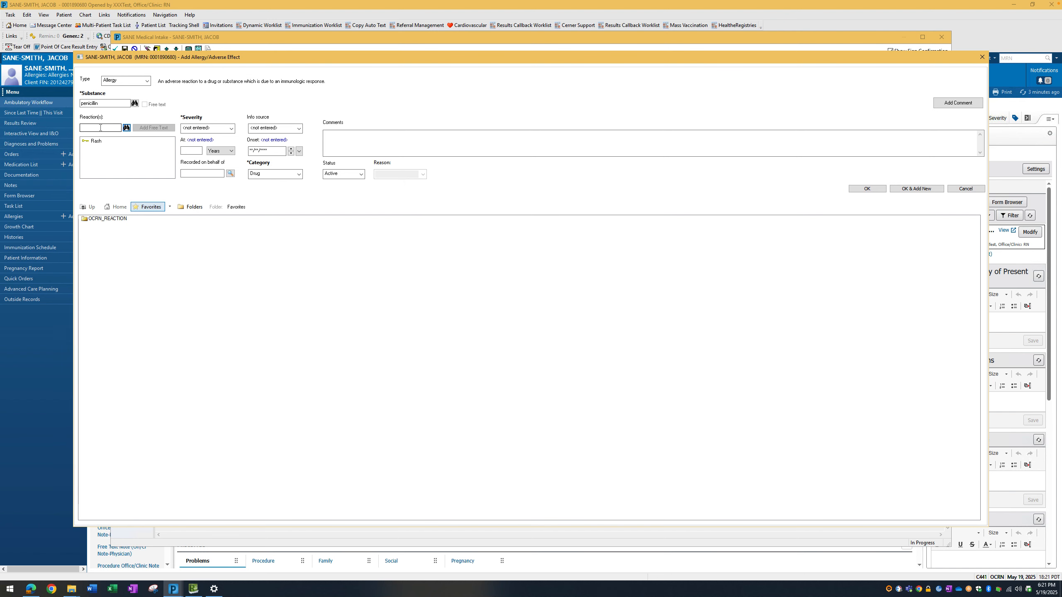
{"action": "type", "text": "rach"}
{"action": "left_click", "coordinate": [153, 127]}
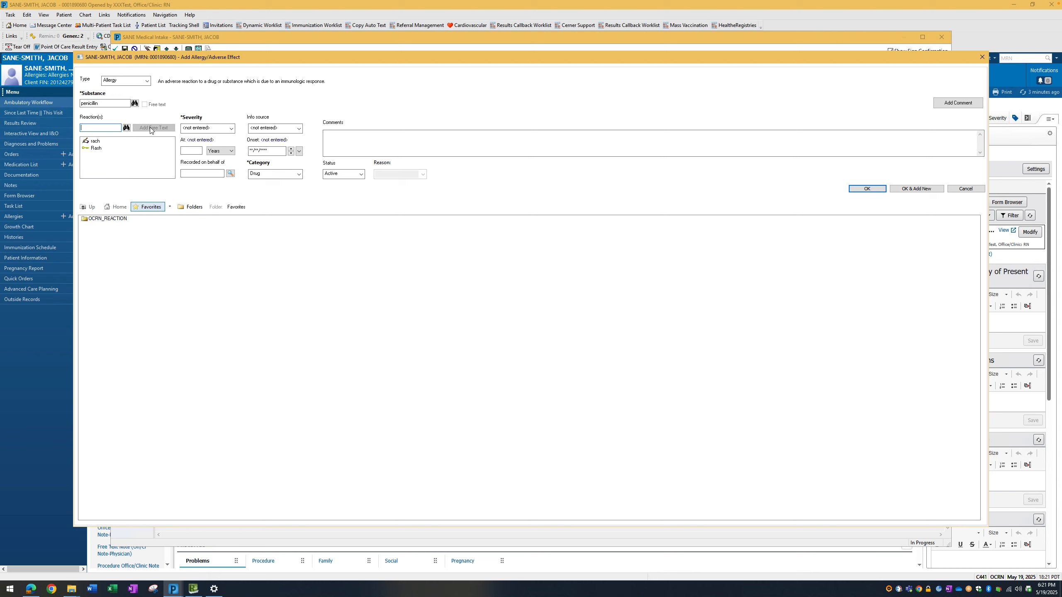
{"action": "right_click", "coordinate": [96, 140]}
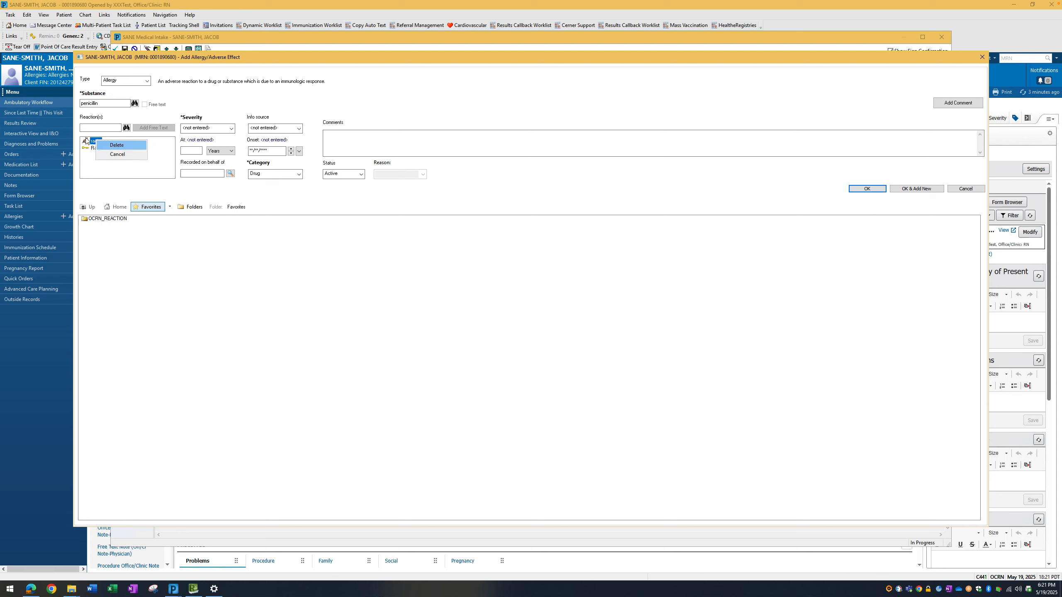
{"action": "left_click", "coordinate": [117, 145]}
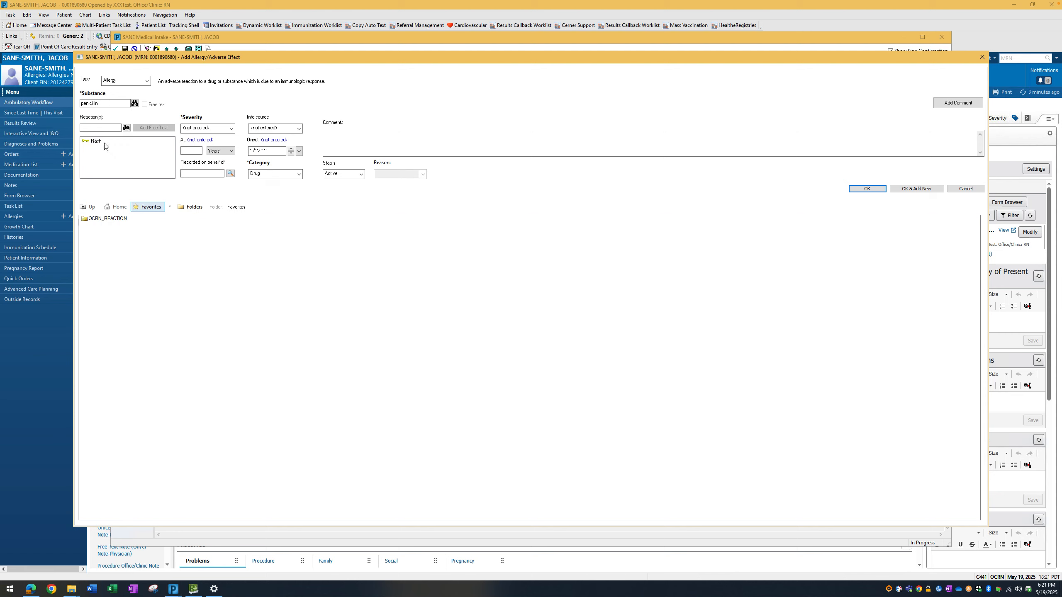
Save the penicillin allergy to the patient's allergy list
{"action": "left_click", "coordinate": [865, 189]}
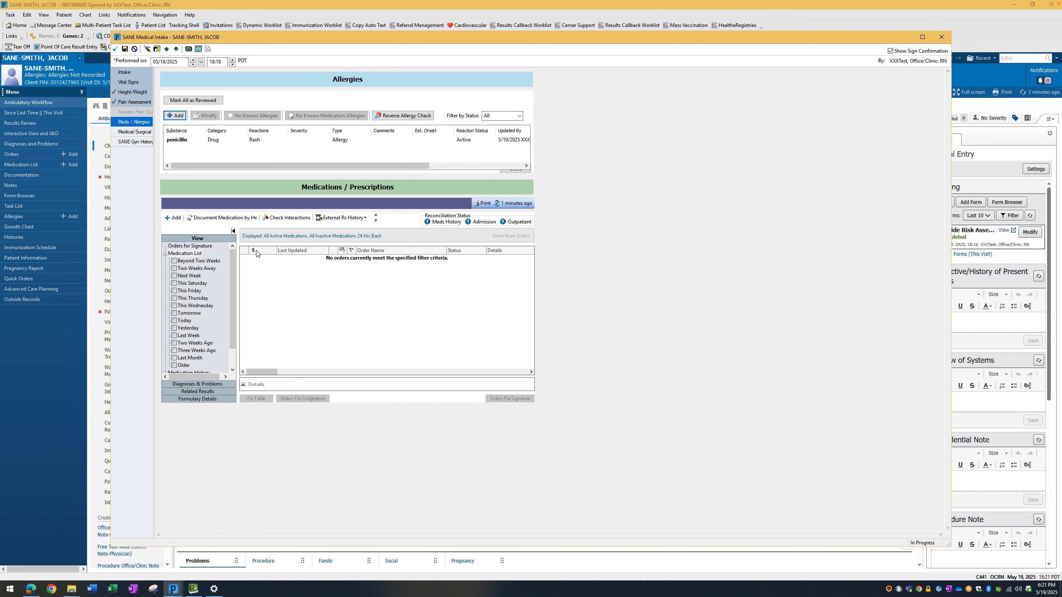
Document aspirin and doxycycline 200 mg oral daily as home medications by history, and file the medication history
{"action": "left_click", "coordinate": [221, 218]}
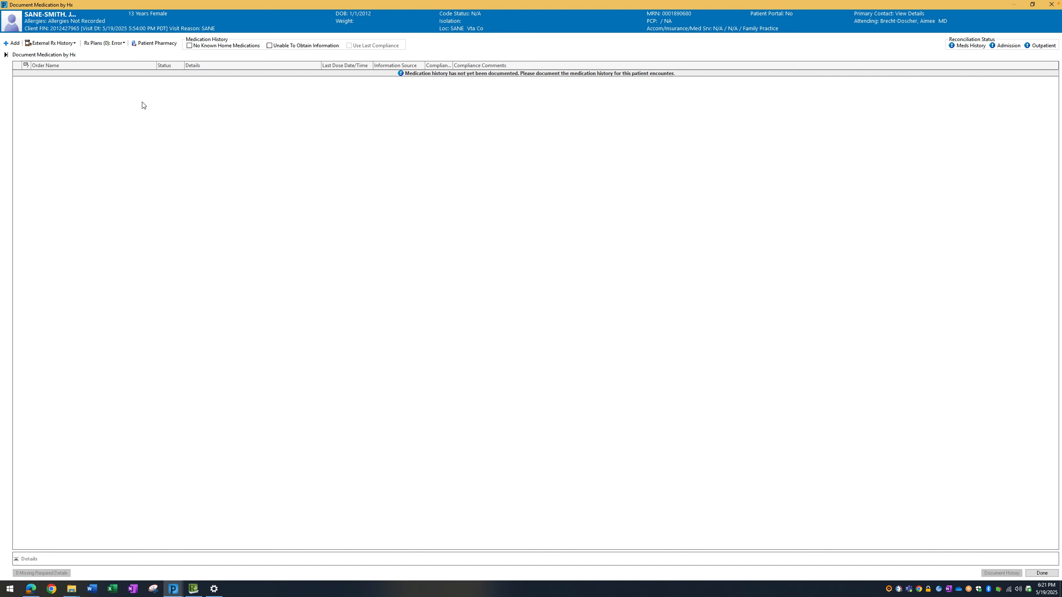
{"action": "left_click", "coordinate": [11, 43]}
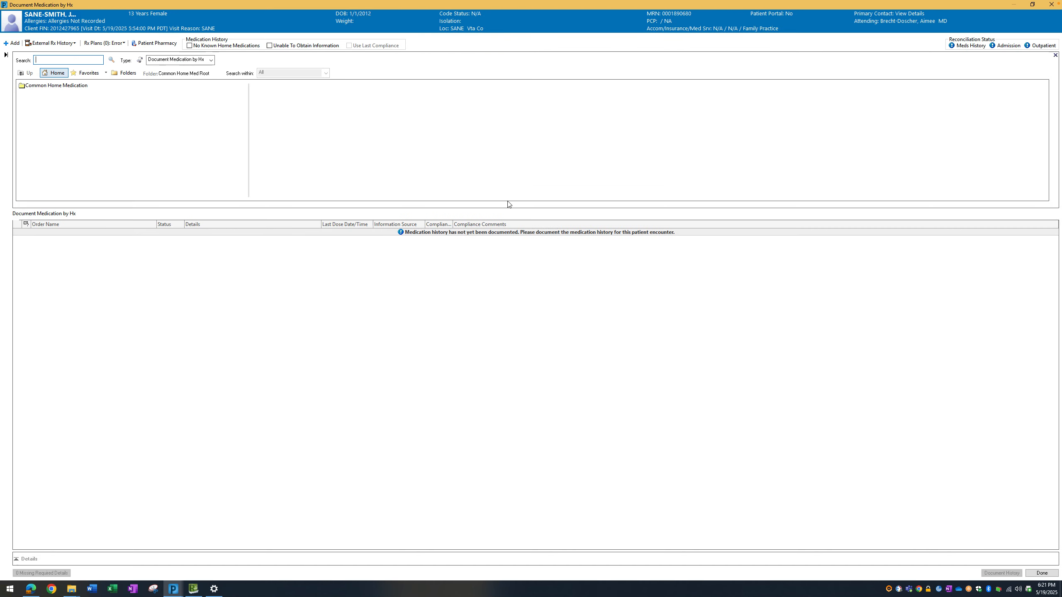
{"action": "type", "text": "aspirti"}
{"action": "type", "text": "in"}
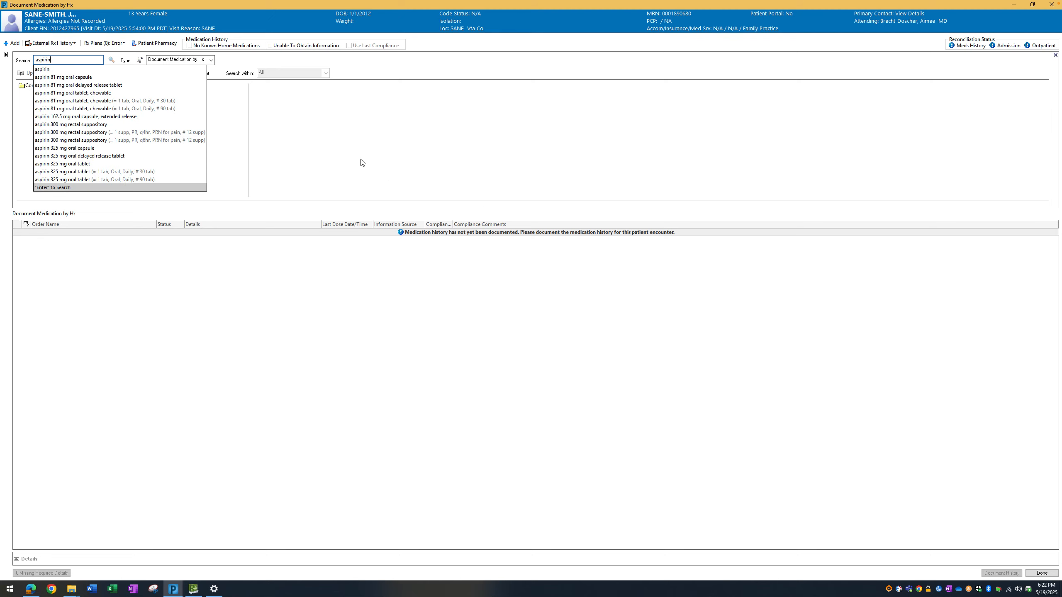
{"action": "left_click", "coordinate": [76, 68]}
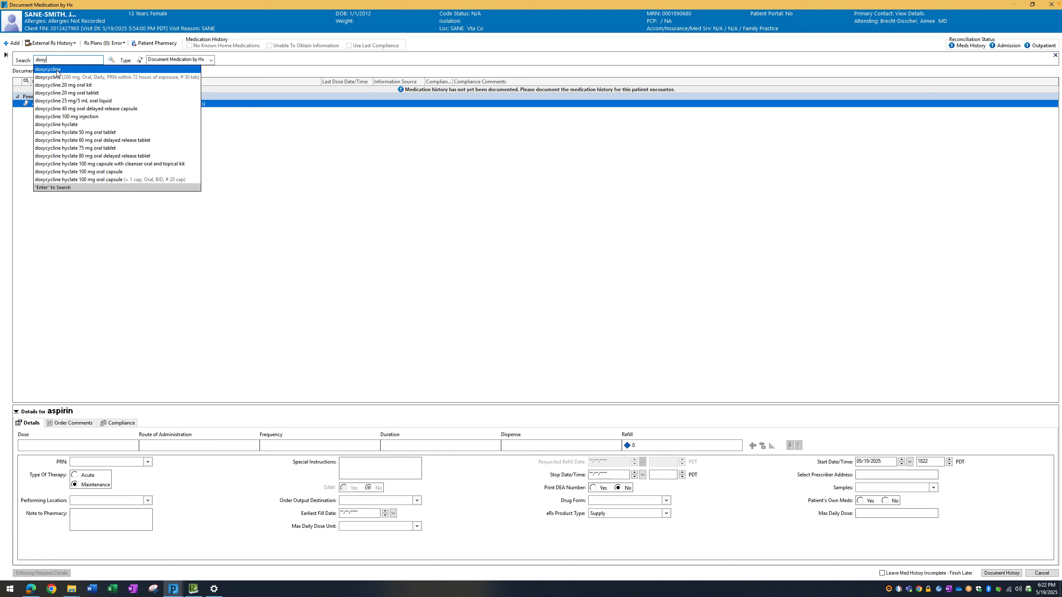
{"action": "left_click", "coordinate": [57, 69]}
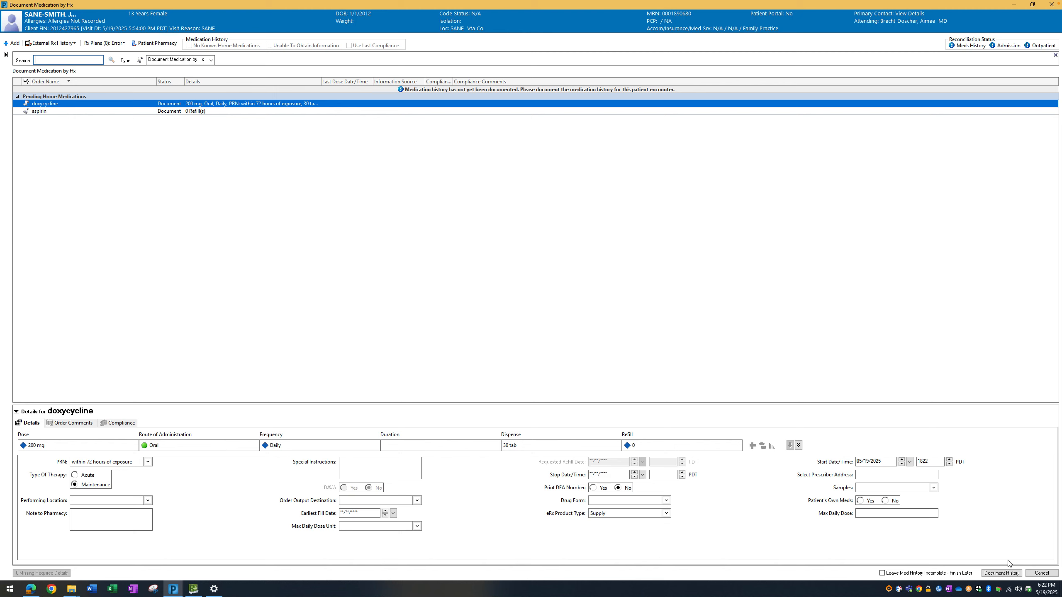
{"action": "left_click", "coordinate": [1010, 576]}
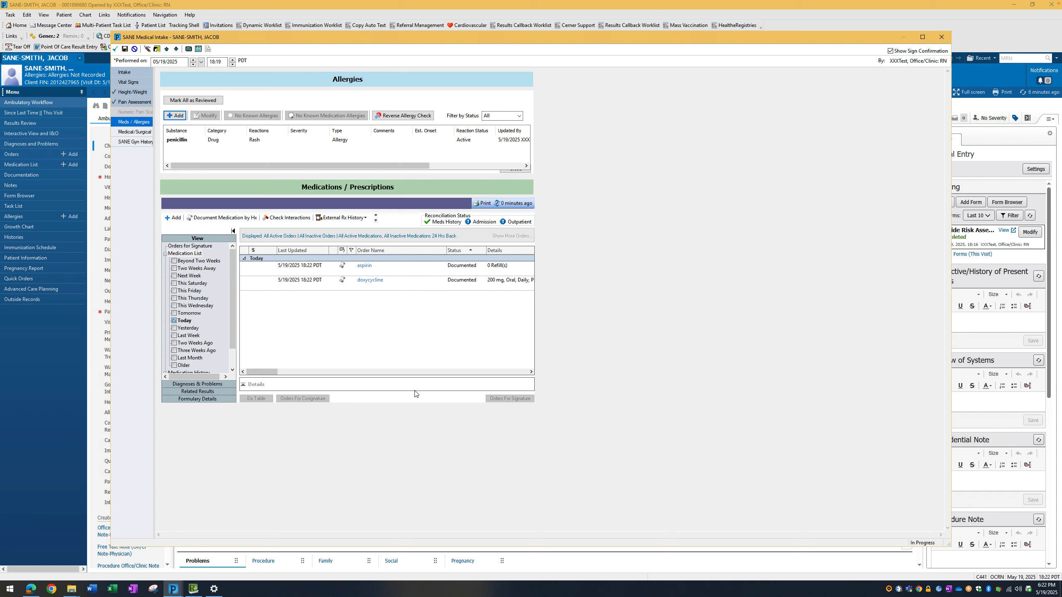
Enter a "med hx" line in the Medical/Surgical History text box
{"action": "left_click", "coordinate": [134, 134]}
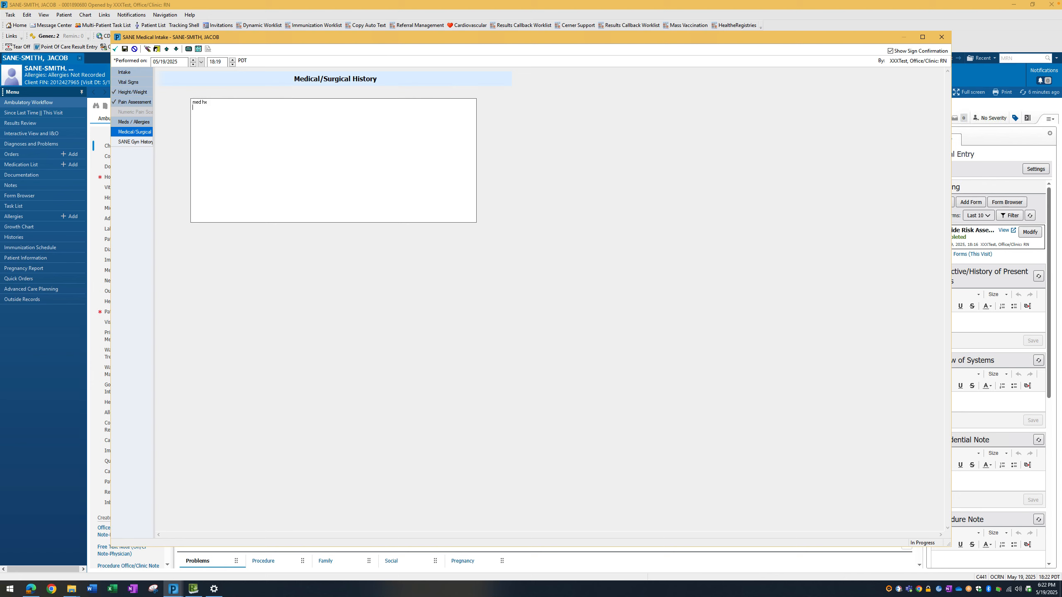
{"action": "type", "text": "hs"}
{"action": "type", "text": "hx"}
{"action": "key", "text": "Return"}
Enter the GYN History lines "pregnancy G0p0", "LMP or onset of menopause", "sti hx/ treatment" and "birth"
{"action": "left_click", "coordinate": [135, 144]}
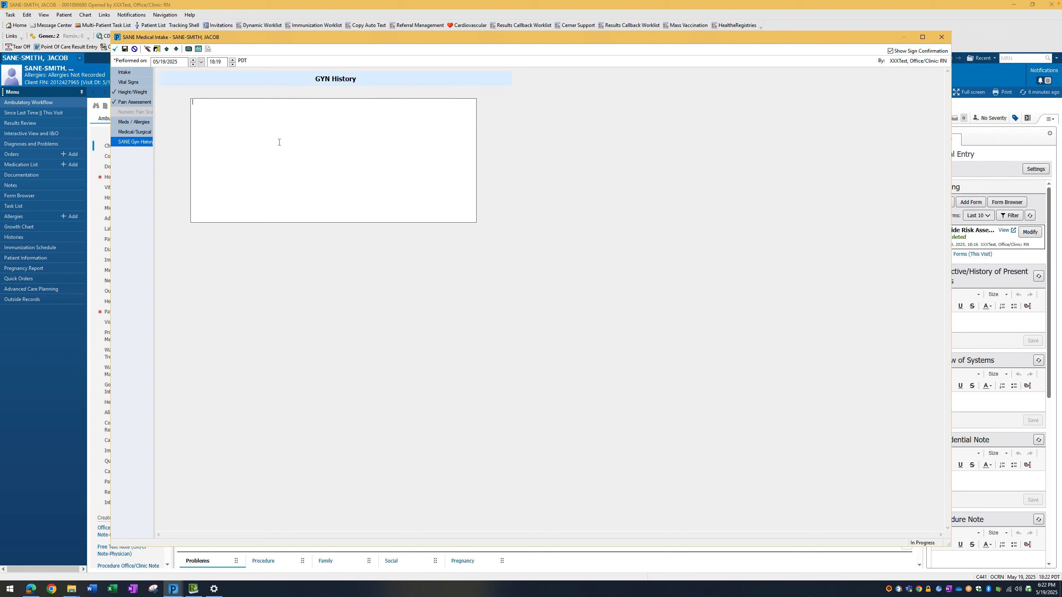
{"action": "type", "text": "nan"}
{"action": "type", "text": "enopaus"}
{"action": "type", "text": "ent"}
{"action": "key", "text": "Return"}
{"action": "type", "text": "birth"}
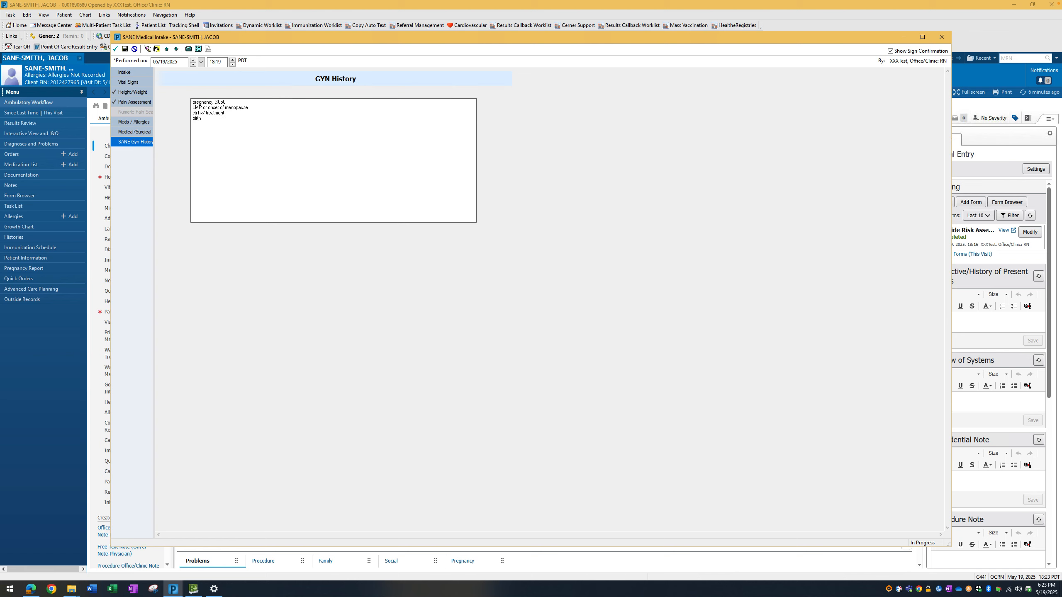